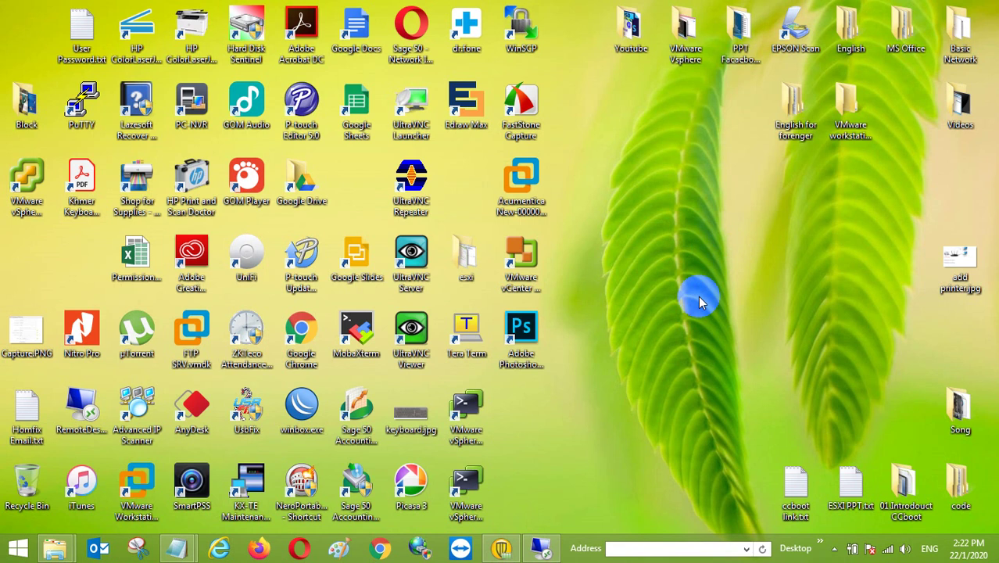
Refresh the Windows desktop and open the full-screen remote session to server1.
right_click(698, 296)
click(753, 353)
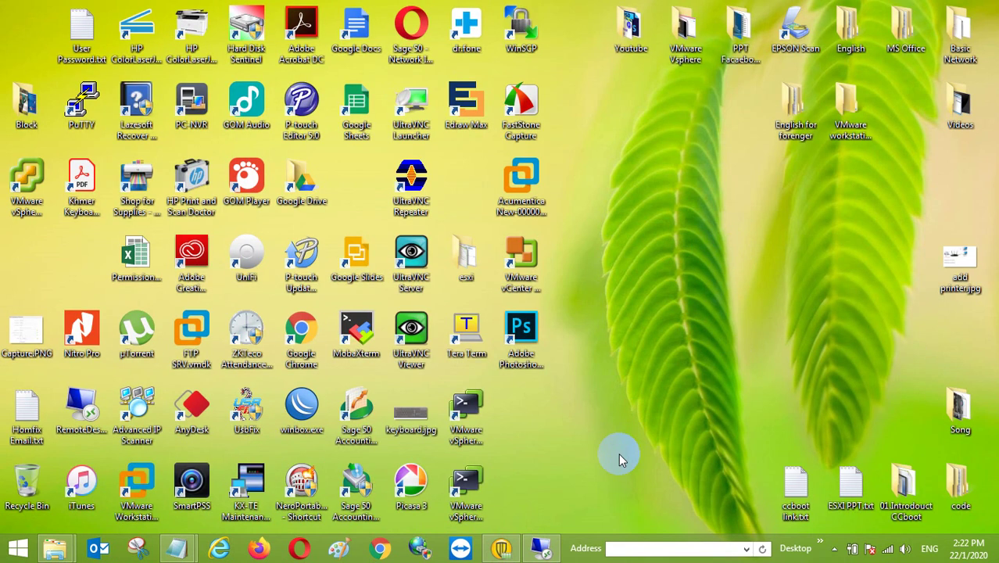
click(541, 548)
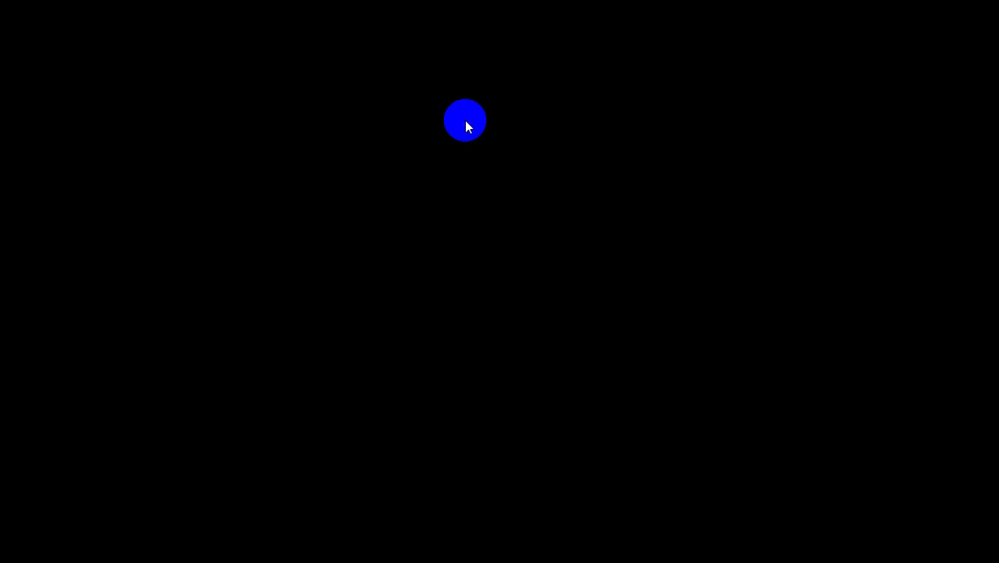
Refresh the remote desktop and open ESXi-1 in VMware Workstation in a normal window.
right_click(438, 257)
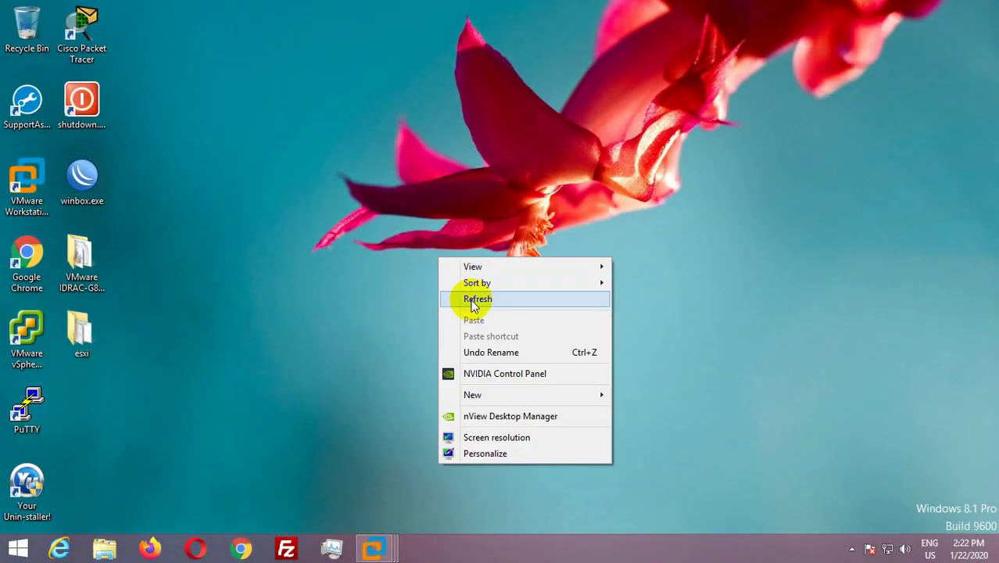
click(477, 298)
mouse_move(373, 549)
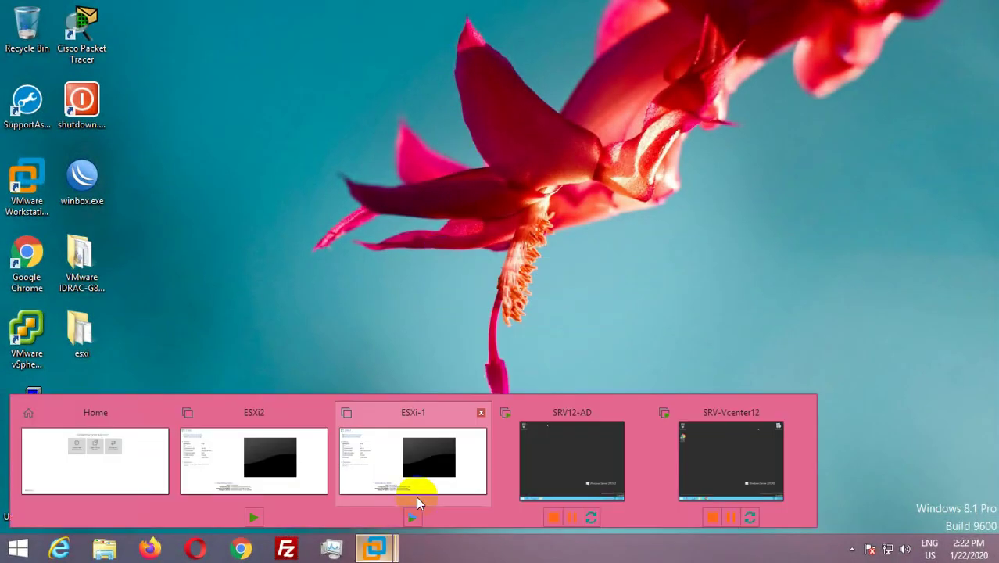
click(435, 461)
mouse_move(199, 7)
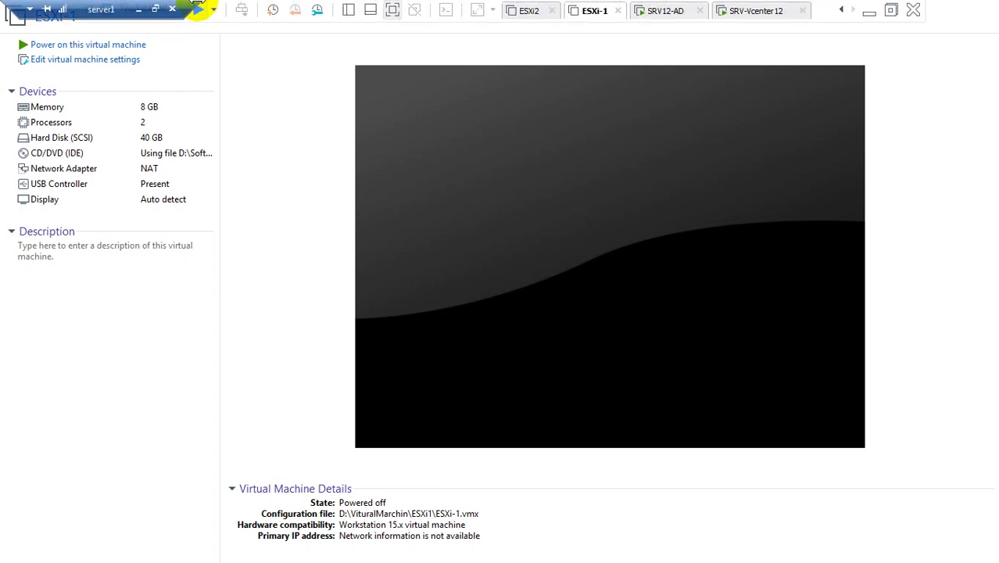
click(903, 10)
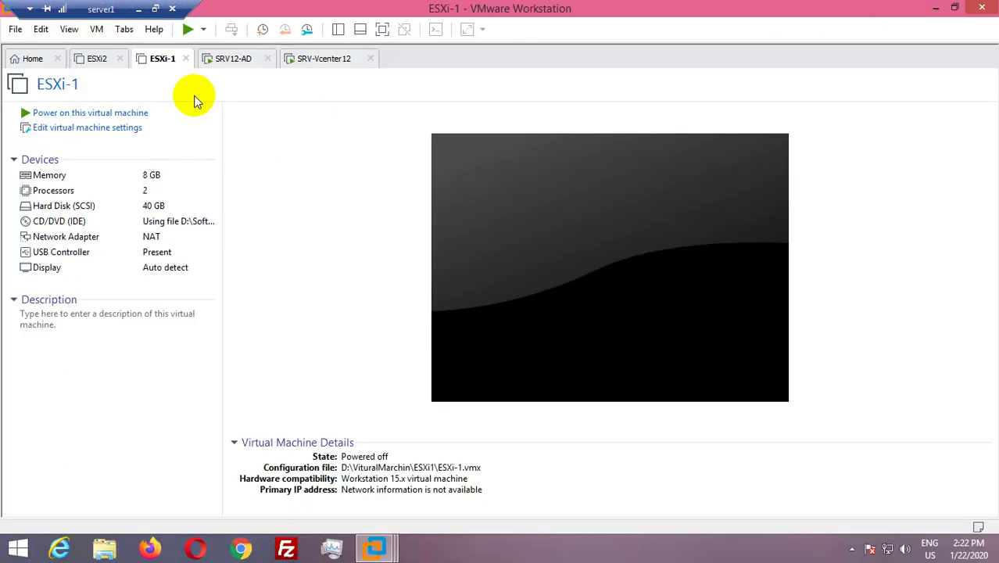
Browse the ESXi2, SRV12-AD and SRV-Vcenter12 tabs, ending on ESXi-1's powered-off summary.
click(94, 59)
click(161, 60)
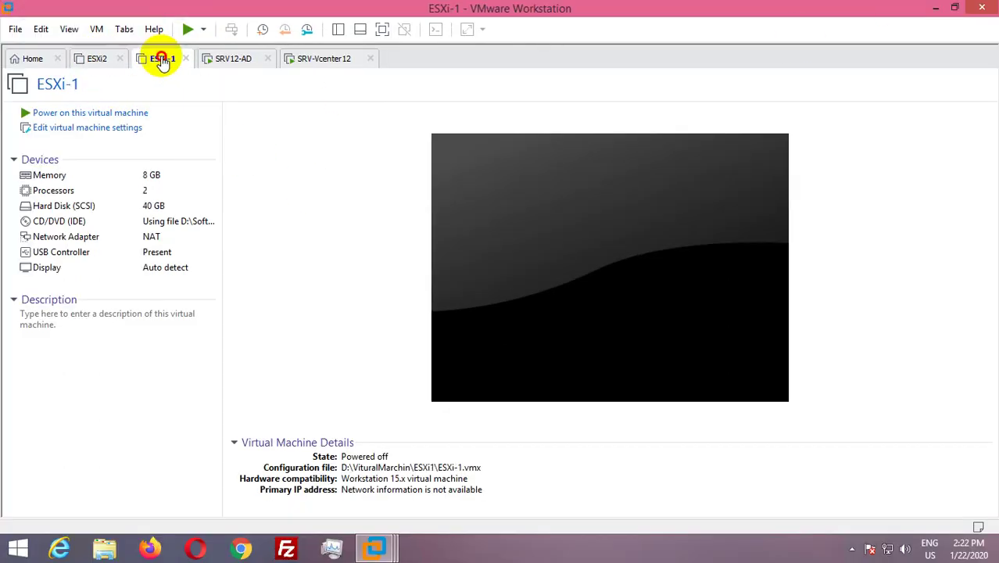
click(231, 61)
click(306, 60)
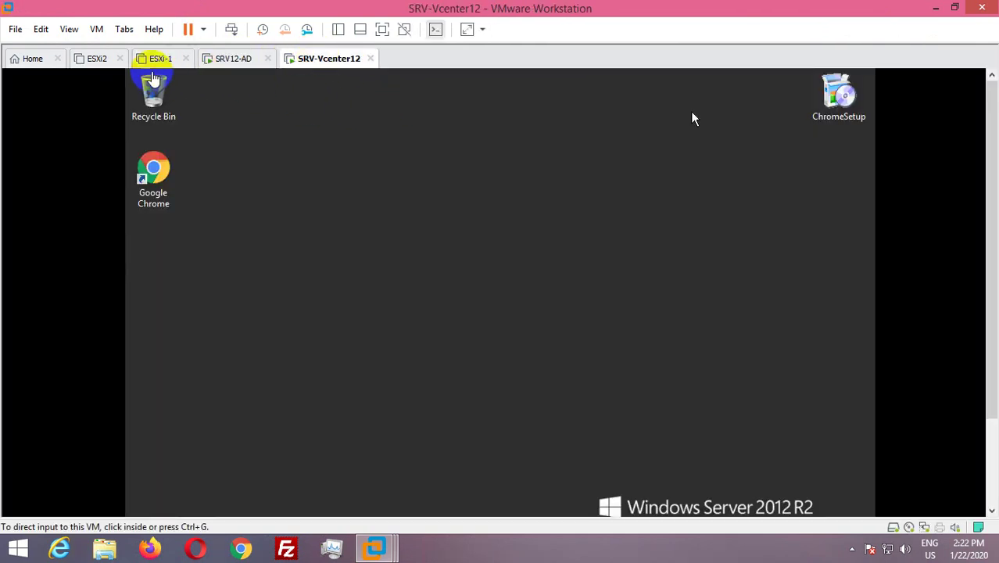
click(98, 61)
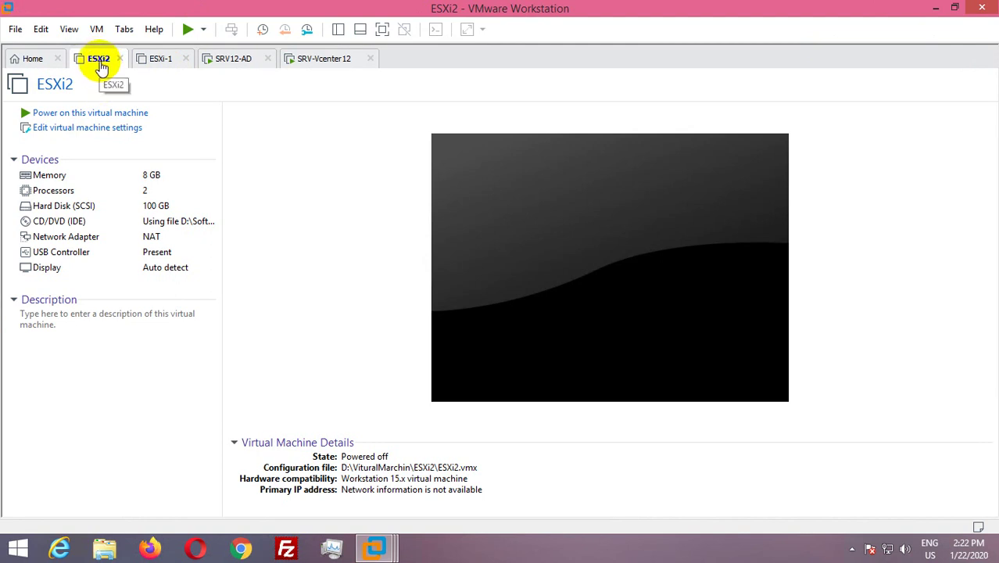
click(165, 62)
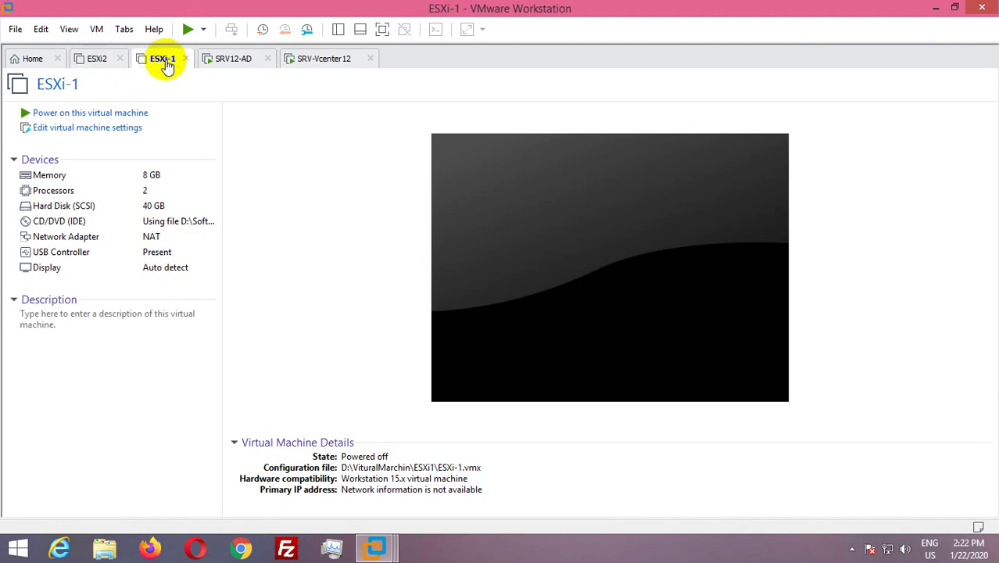
click(100, 63)
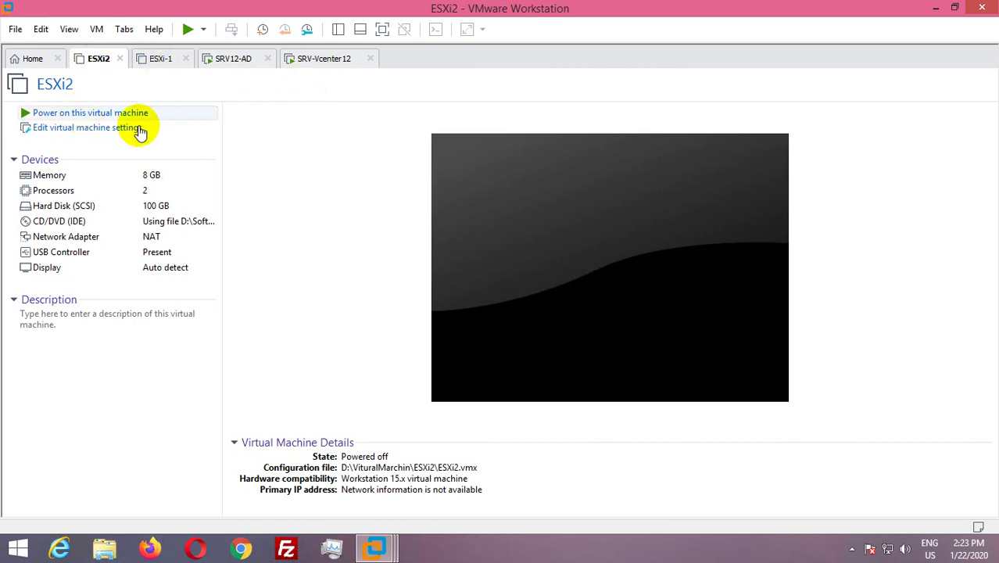
click(160, 61)
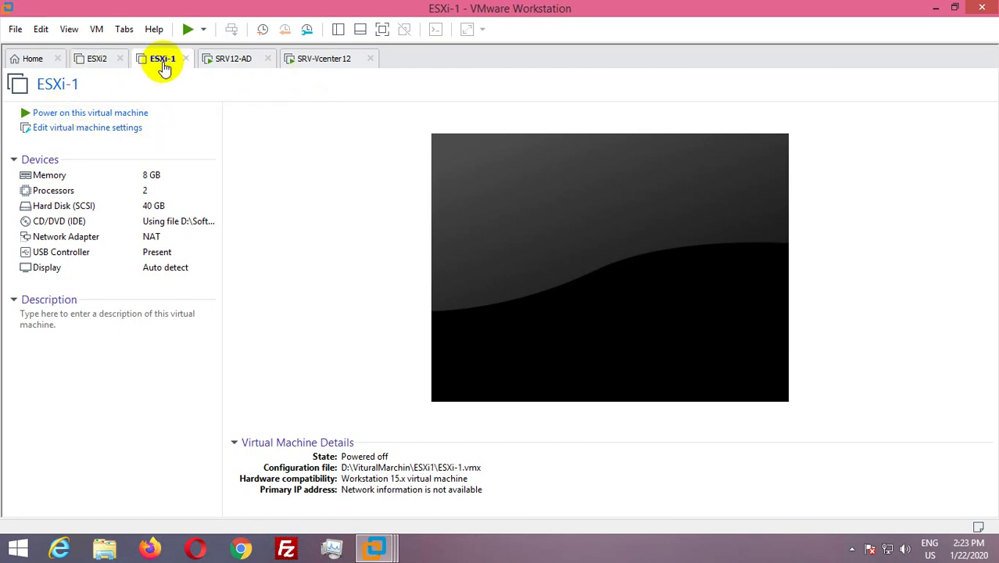
Power on ESXi-1 until its ESXi 6.5.0 console shows 192.168.174.203, then switch to ESXi2.
click(92, 115)
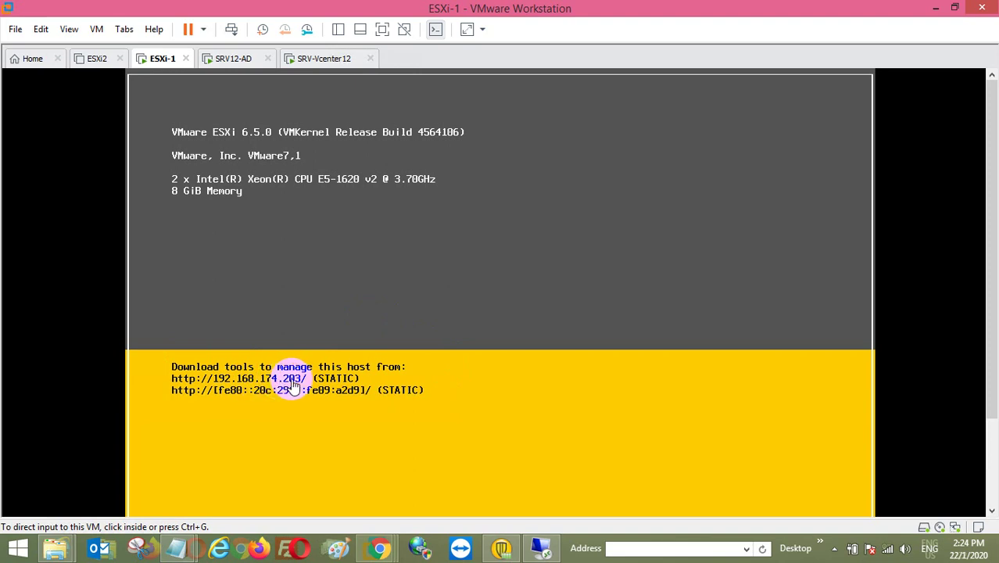
click(97, 59)
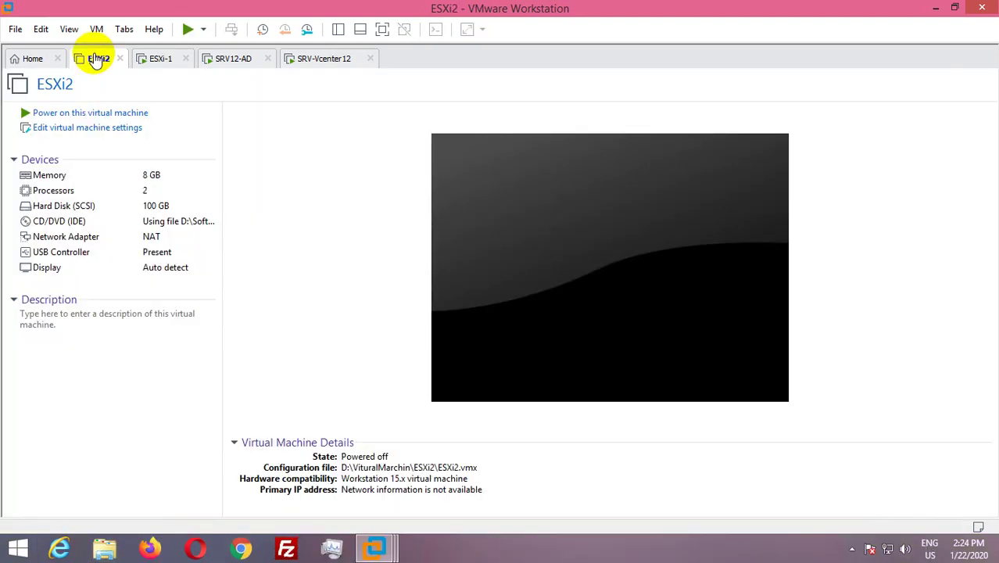
Power on ESXi2 and let it boot to its ESXi 6.5.0 host console.
click(90, 114)
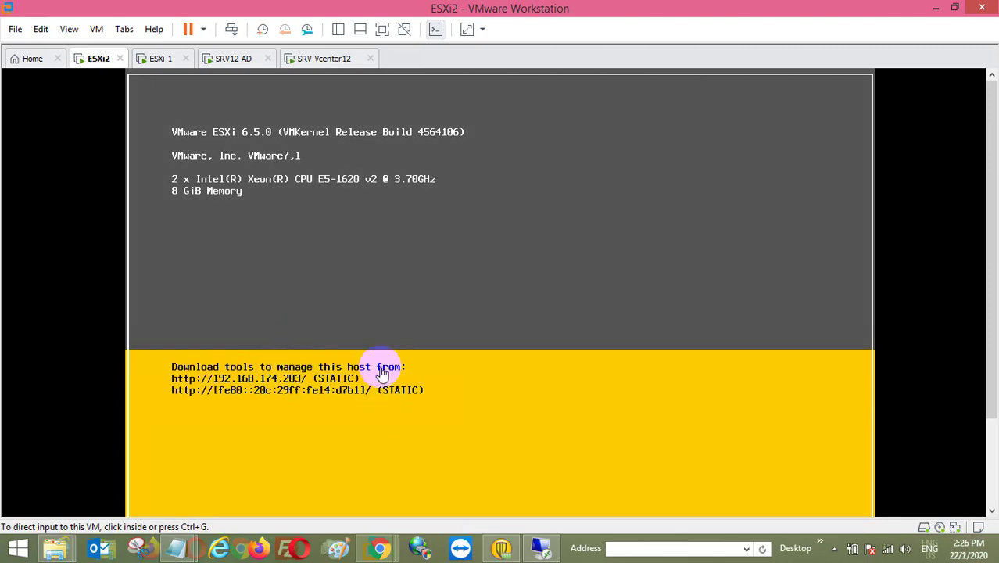
click(294, 387)
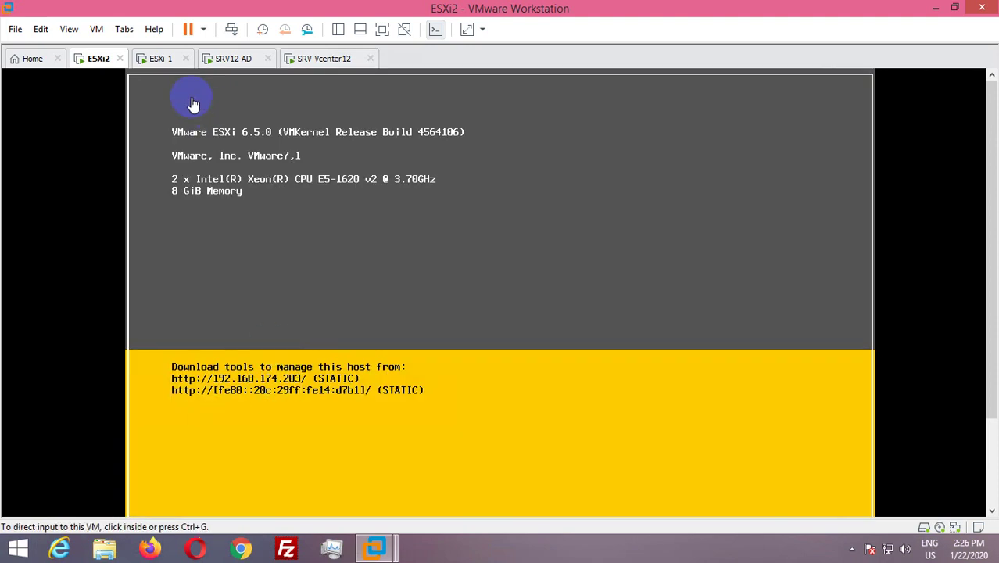
Exit ESXi-1's System Customization to its main console, then minimize VMware Workstation.
click(160, 58)
click(336, 207)
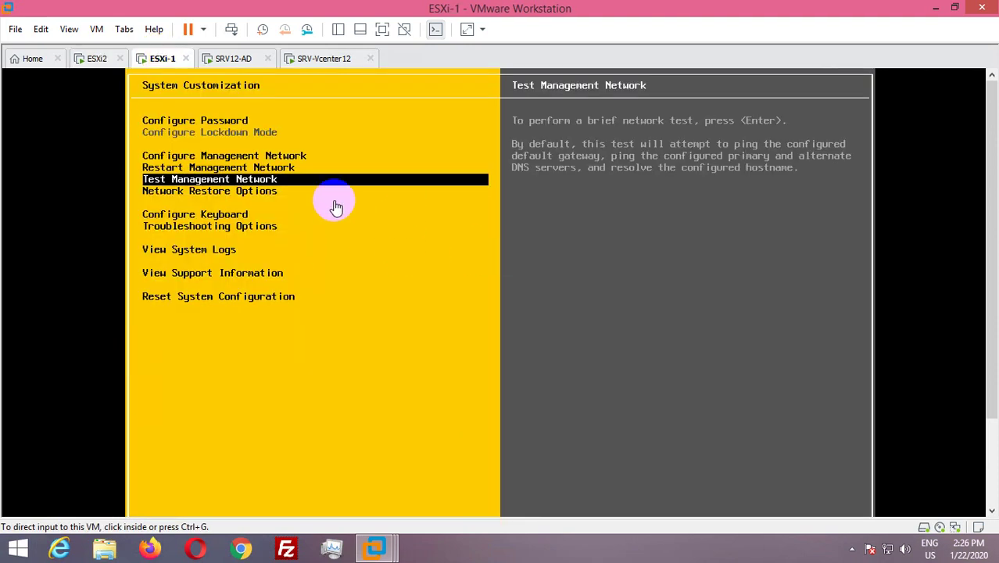
click(832, 298)
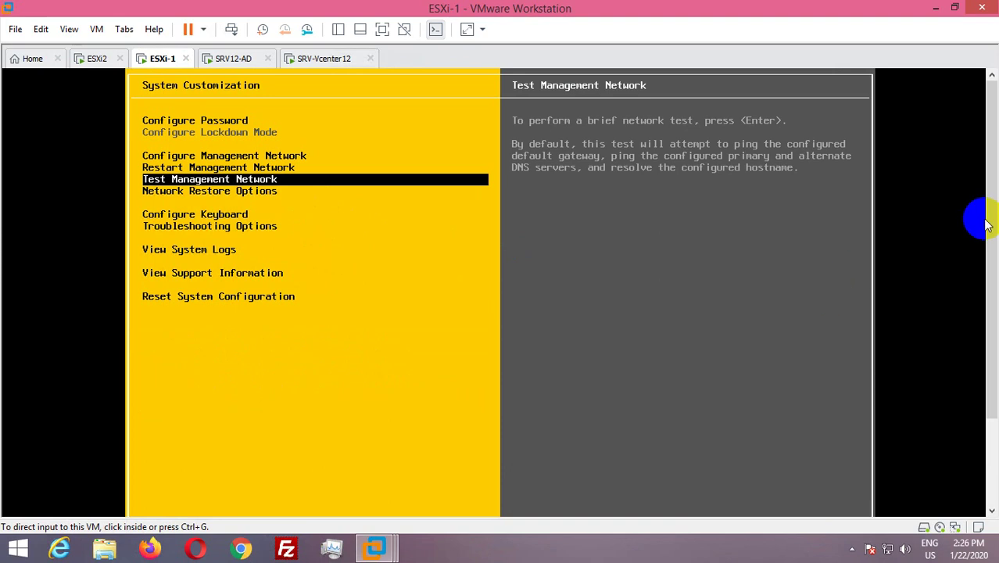
click(992, 202)
click(642, 273)
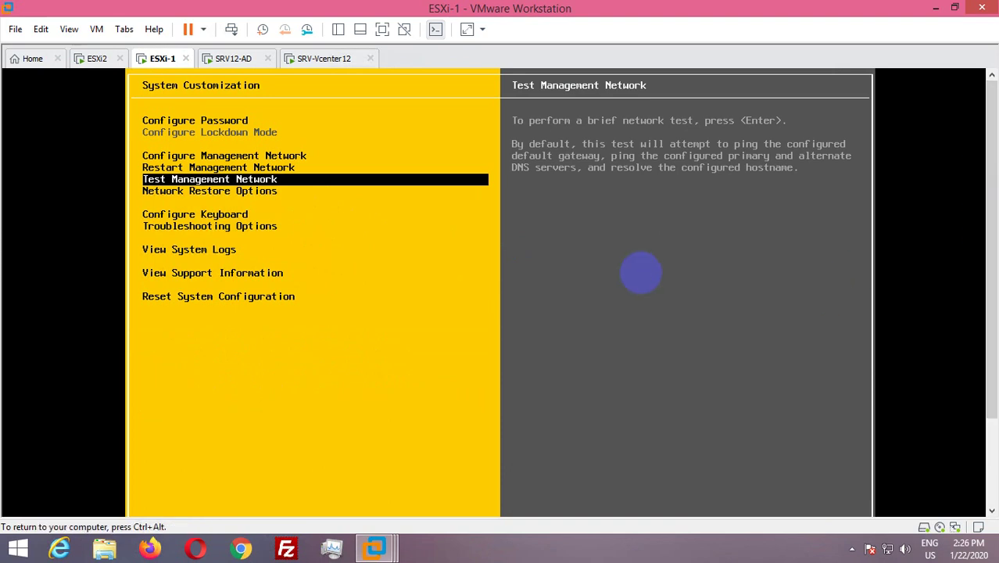
key(Escape)
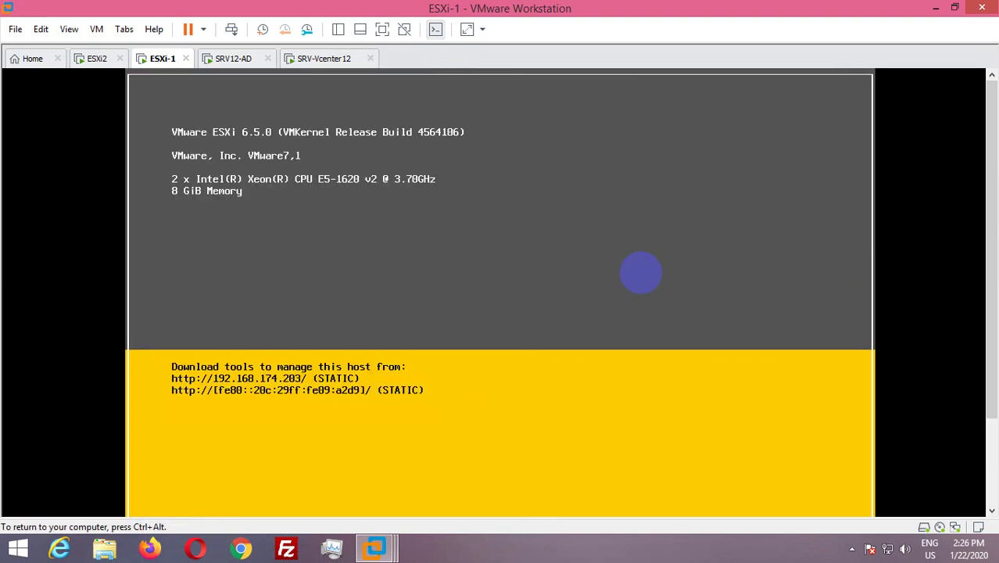
key(ctrl+alt)
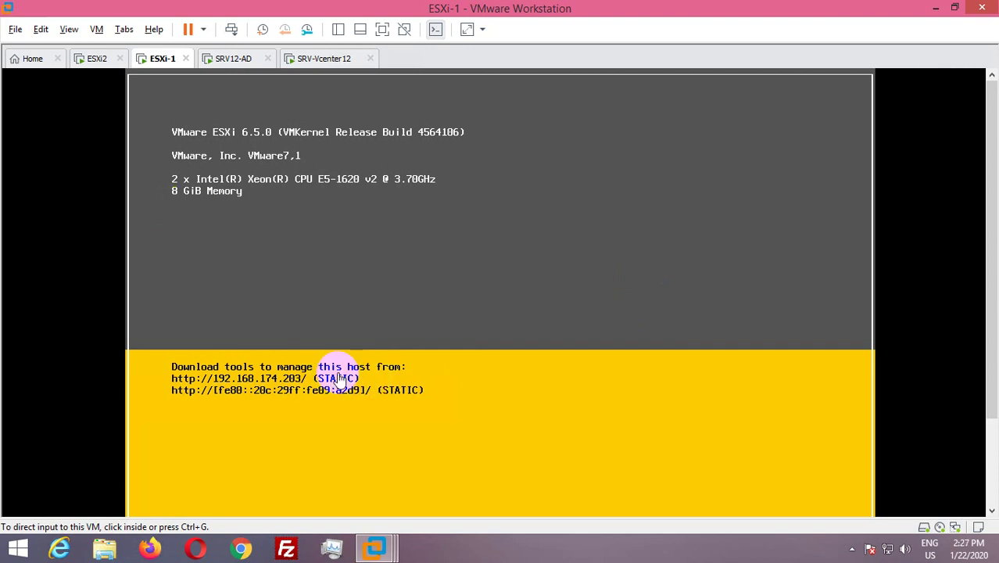
click(935, 9)
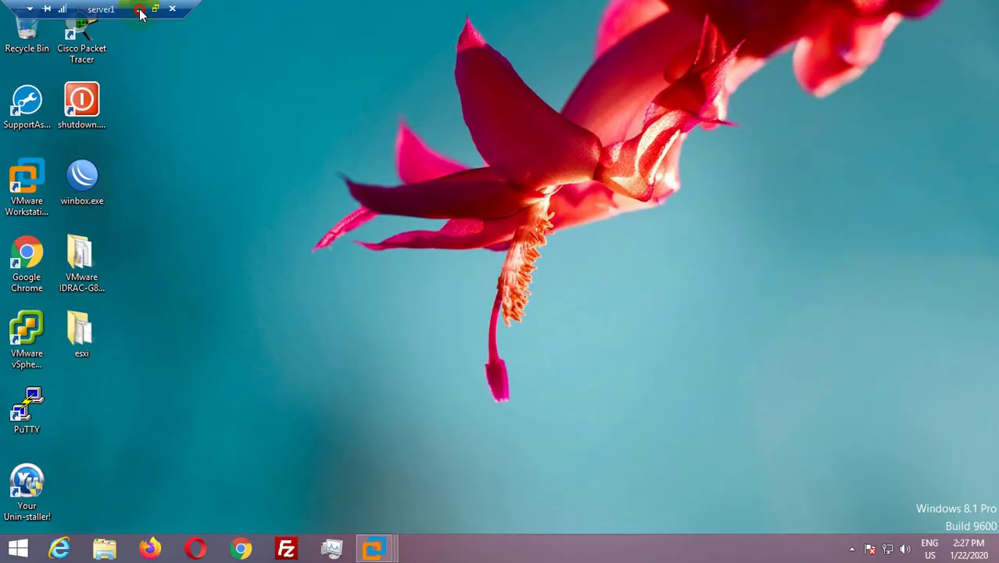
Open the VMware Vsphere folder maximized and view Diagram.jpg.
click(140, 9)
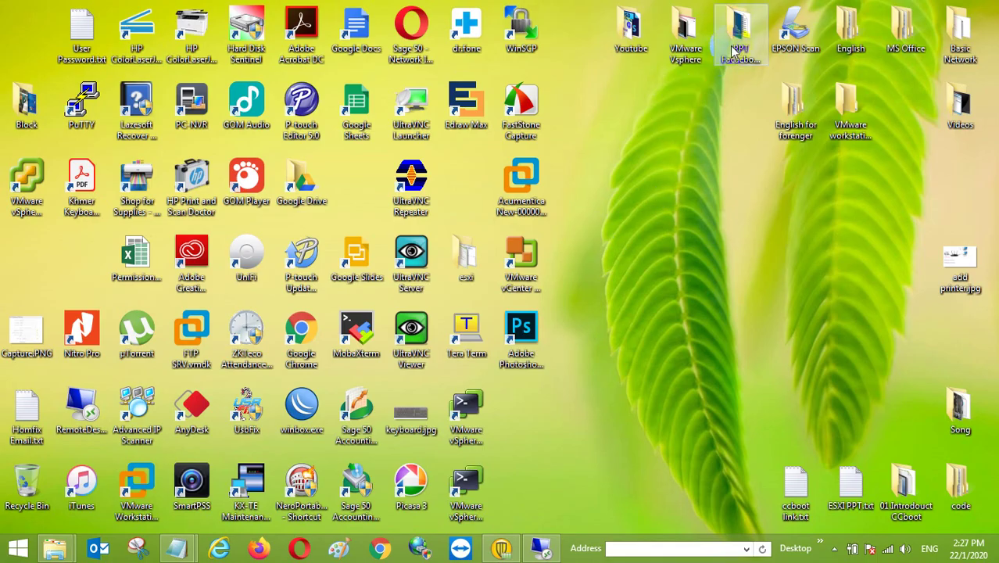
double_click(686, 35)
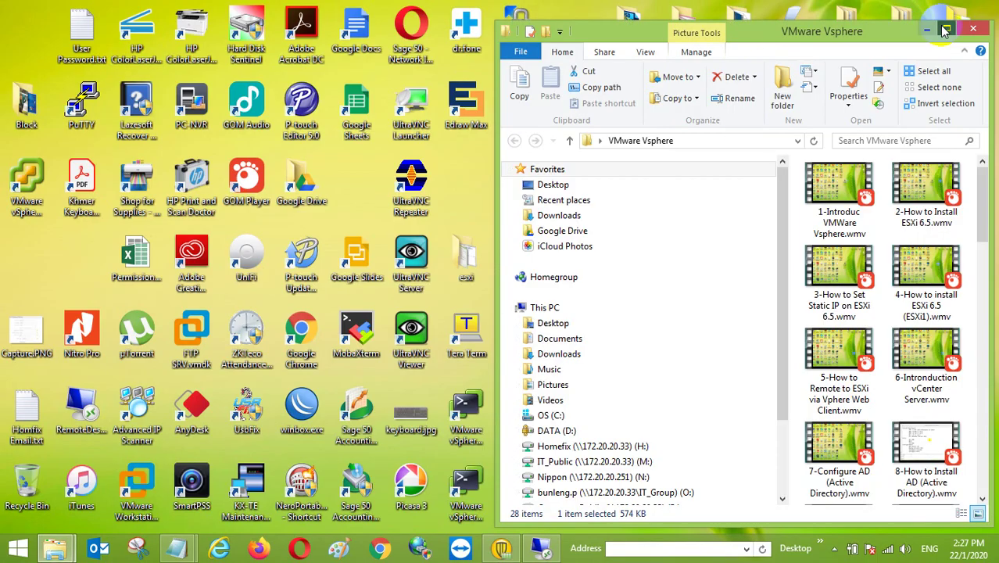
click(945, 30)
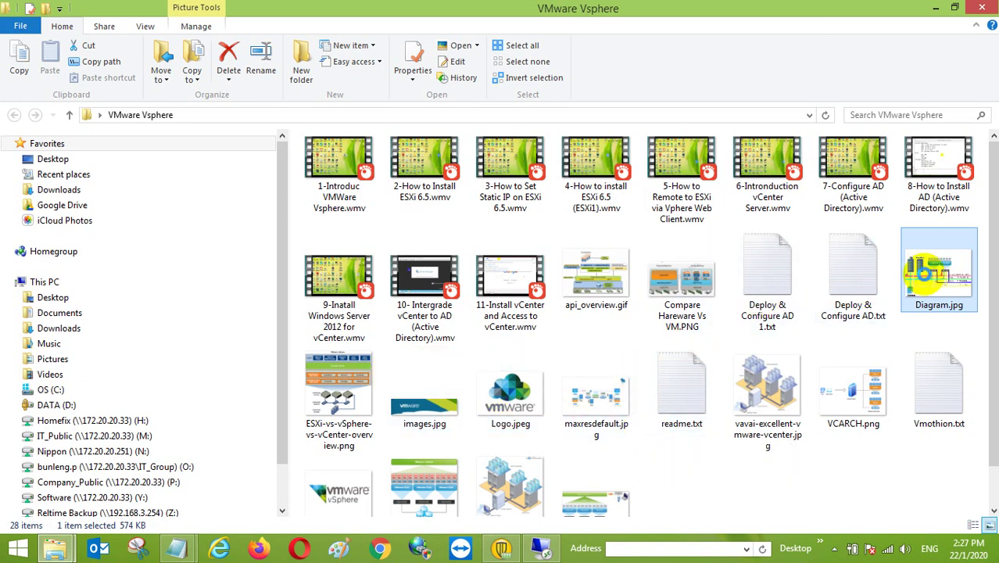
double_click(919, 273)
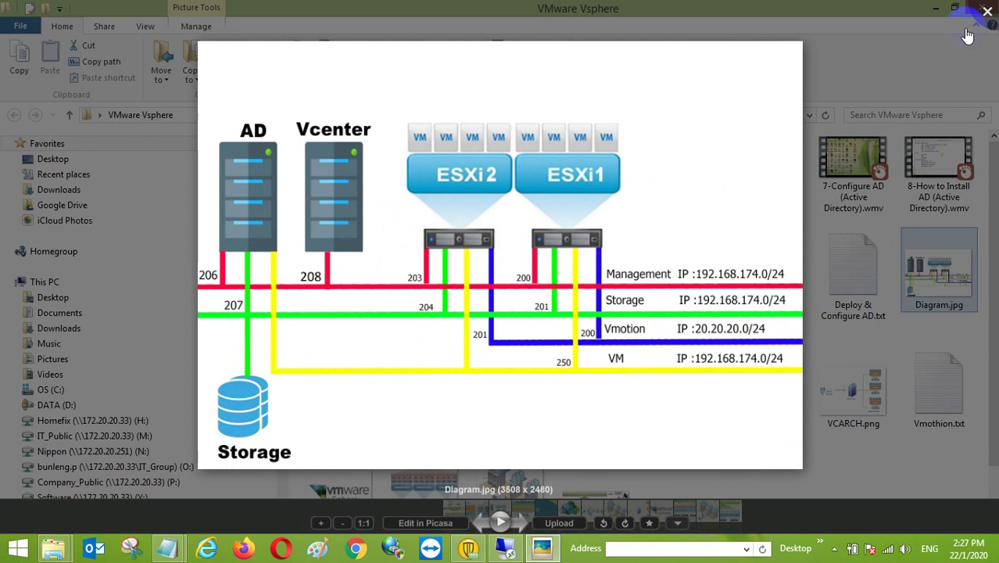
Close the network diagram, scroll the folder list, and open the ESXI PPT.txt notes.
click(986, 14)
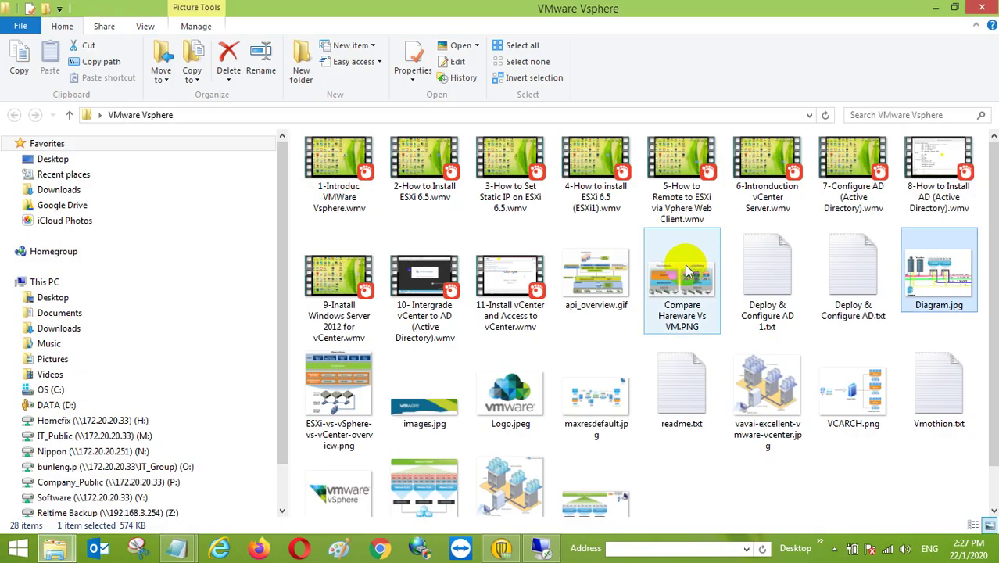
scroll(579, 385, down, 1)
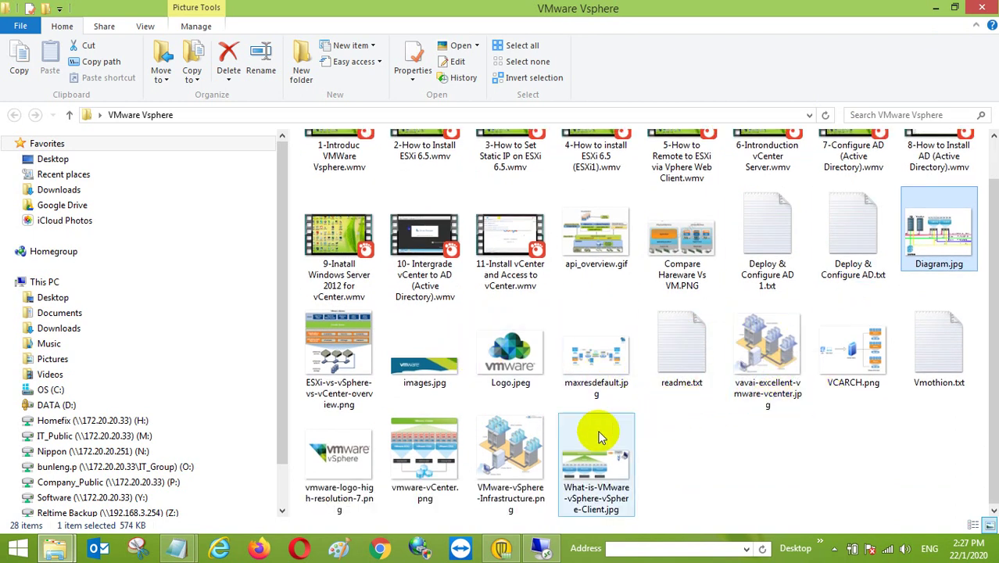
scroll(595, 438, up, 1)
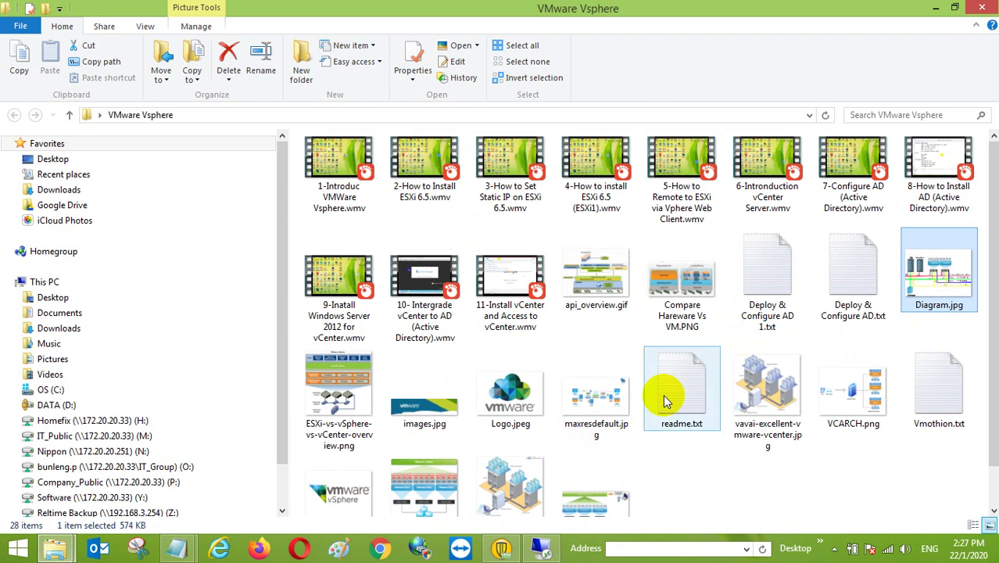
click(287, 224)
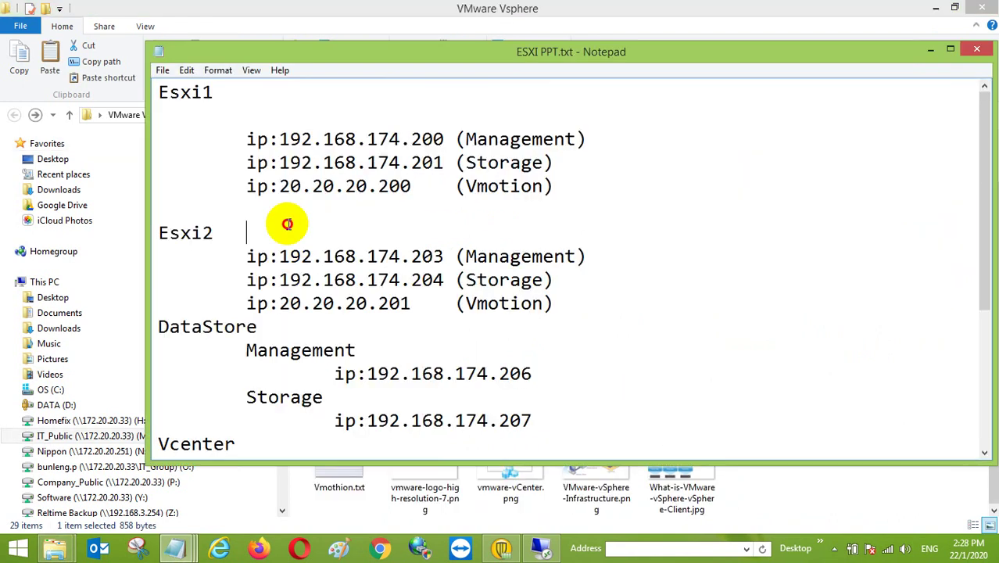
Highlight the Esxi1 and Esxi2 192.168.174 address lines, then minimize Notepad.
drag(249, 140, 542, 152)
click(543, 156)
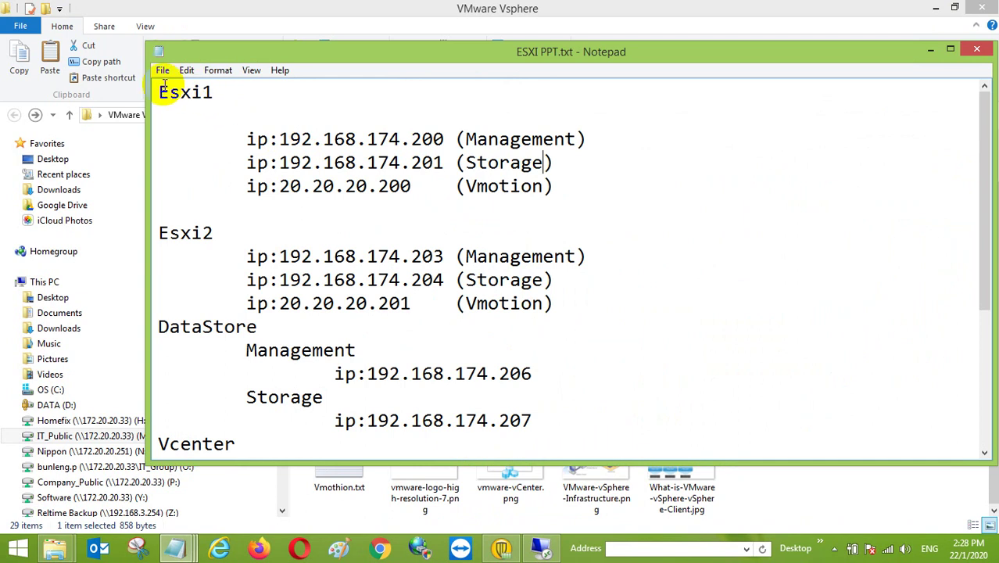
drag(166, 93, 591, 201)
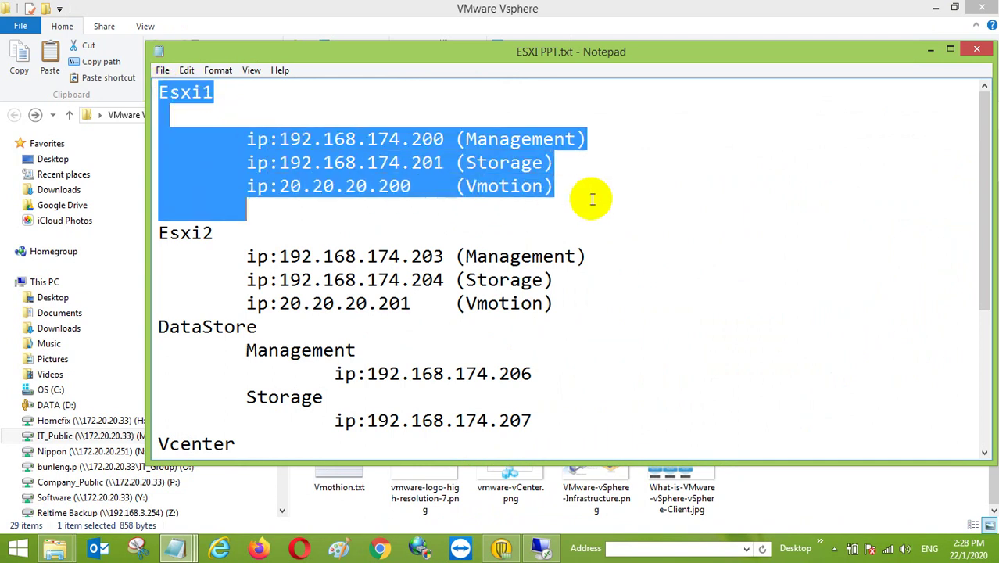
click(592, 201)
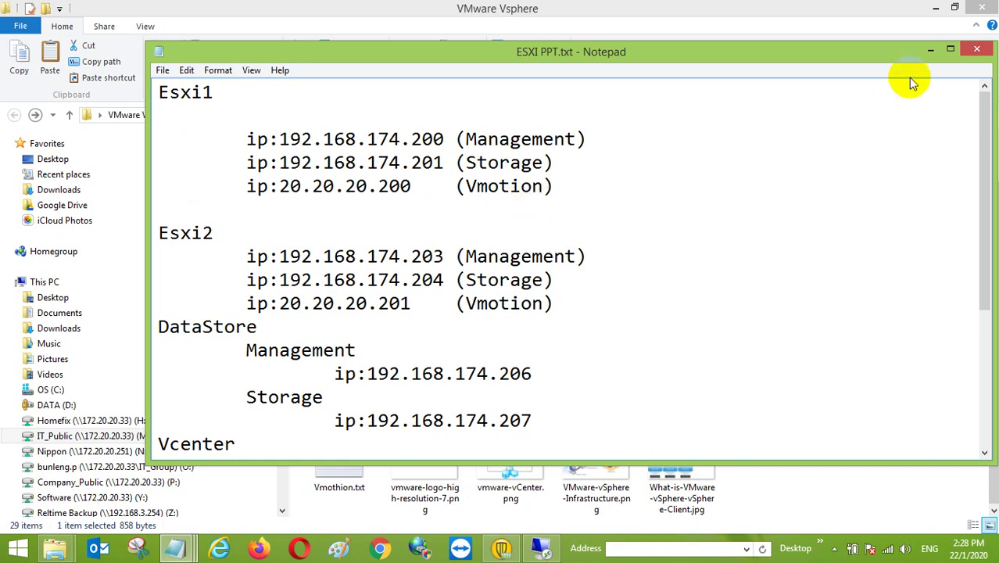
drag(301, 138, 418, 132)
click(418, 135)
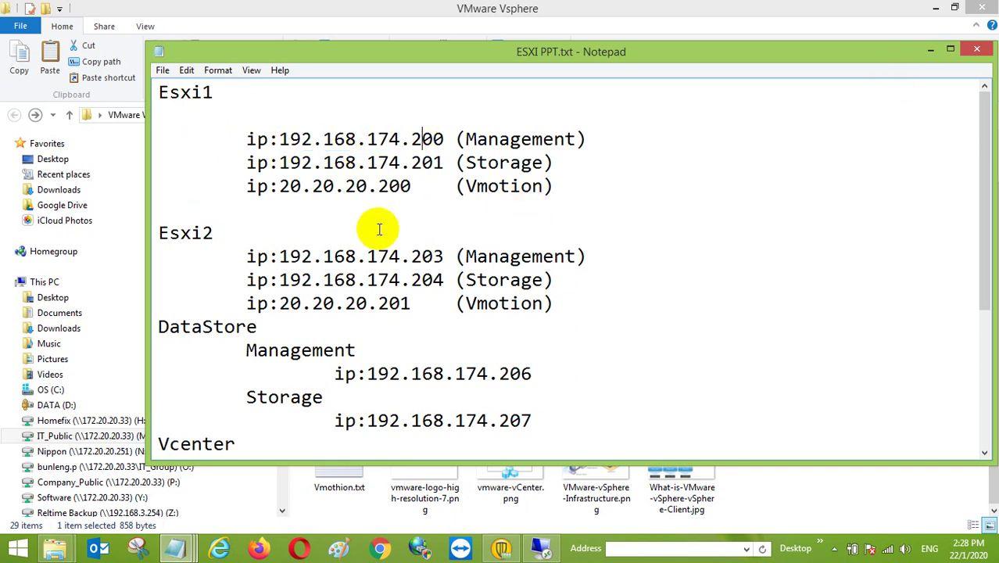
drag(413, 257, 439, 259)
click(444, 258)
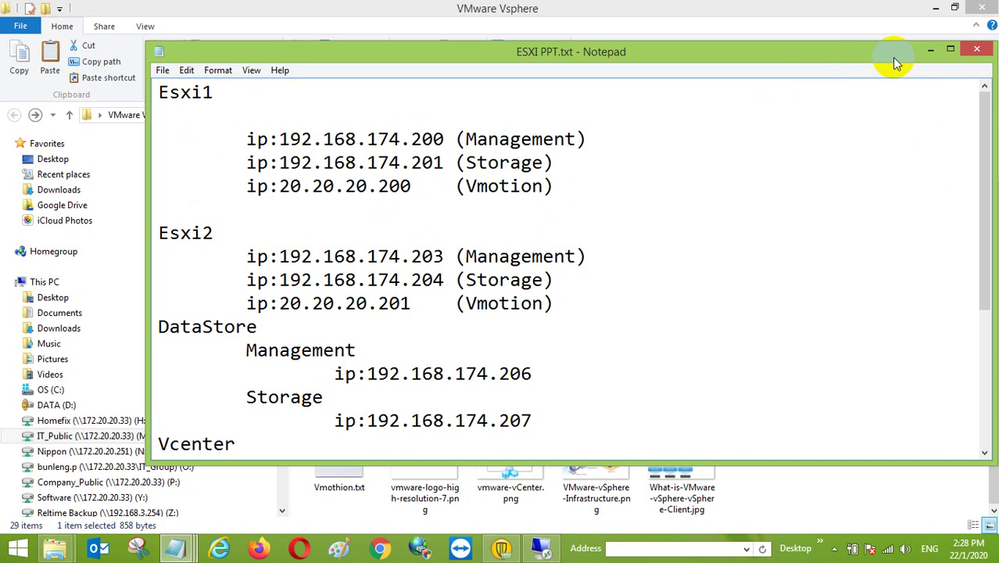
click(929, 50)
scroll(672, 352, up, 1)
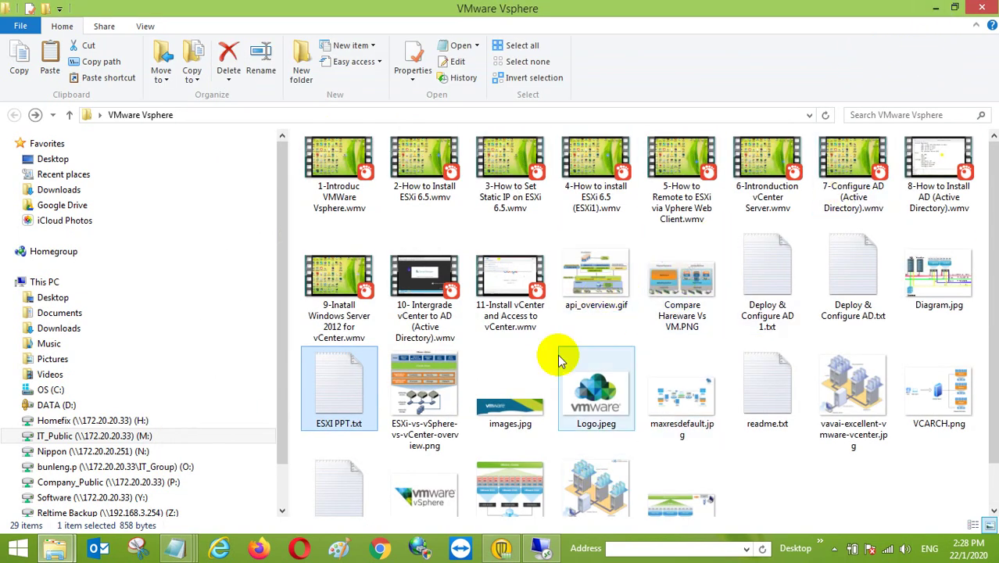
scroll(560, 355, down, 1)
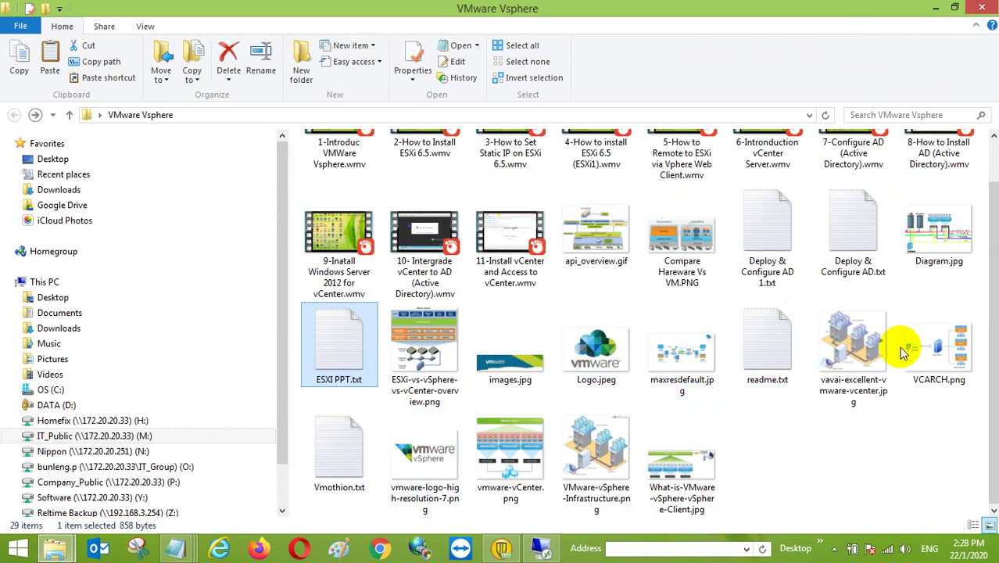
double_click(928, 233)
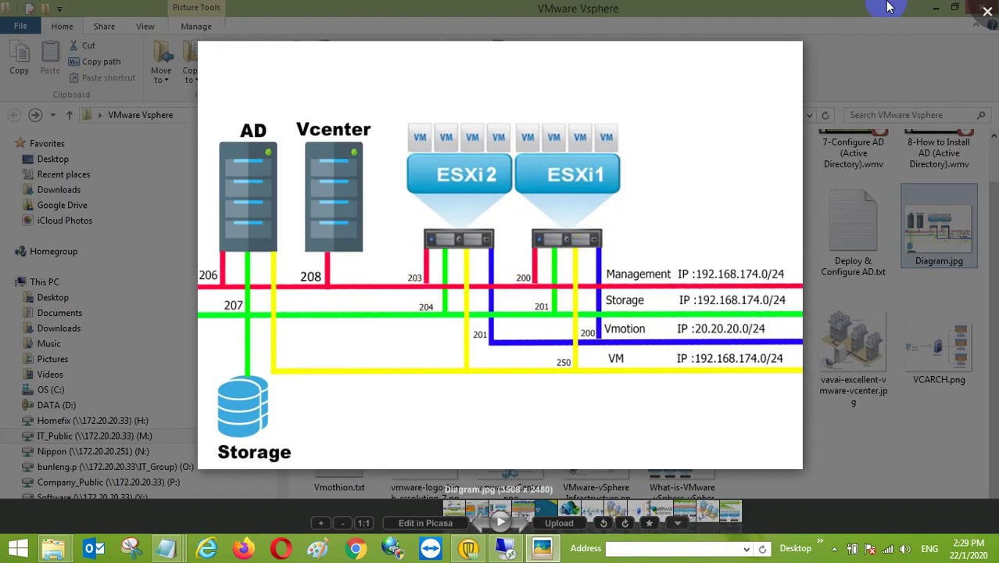
click(988, 12)
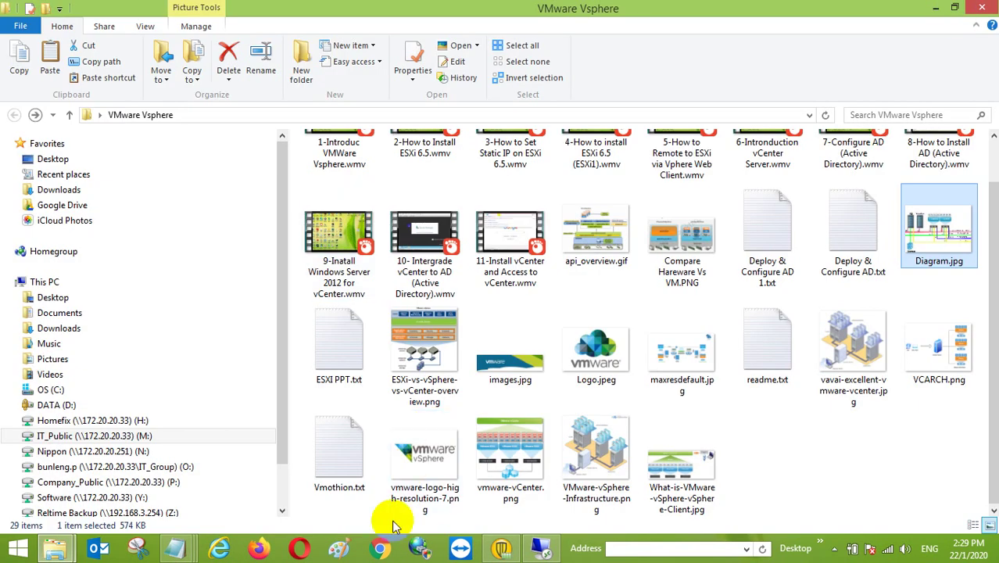
click(540, 548)
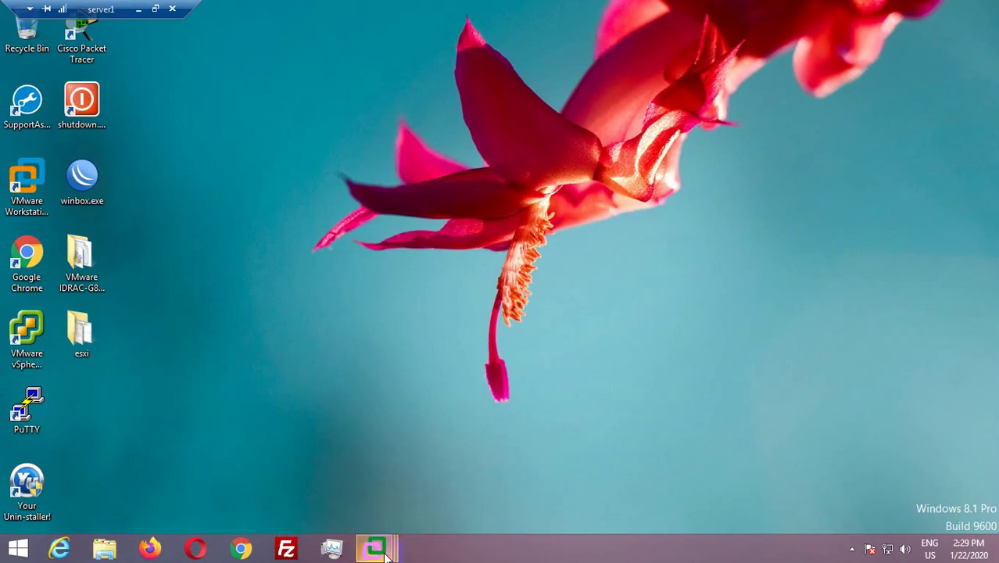
Bring up the ESXi-1 VM and focus its console showing 192.168.174.203.
mouse_move(374, 548)
click(383, 458)
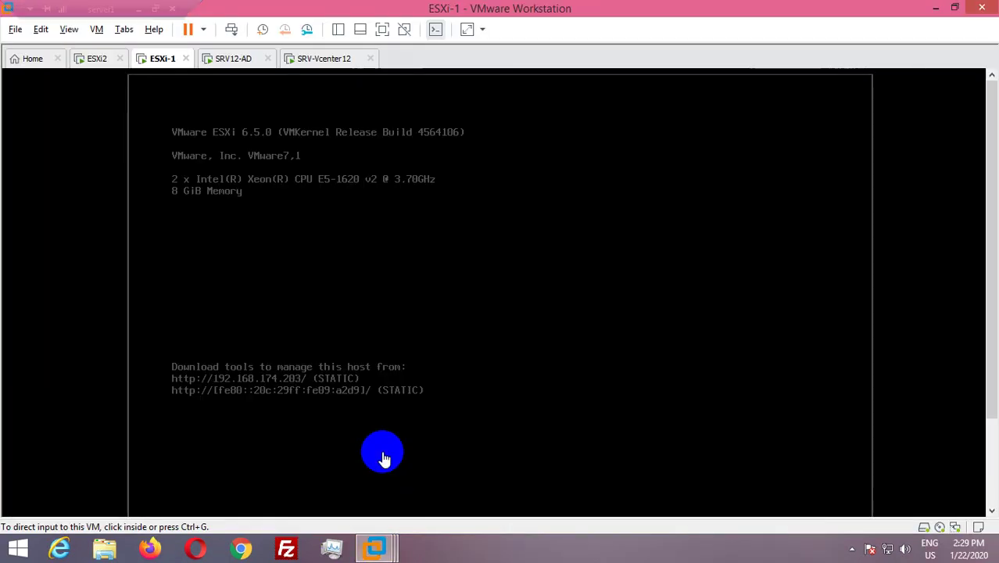
click(357, 292)
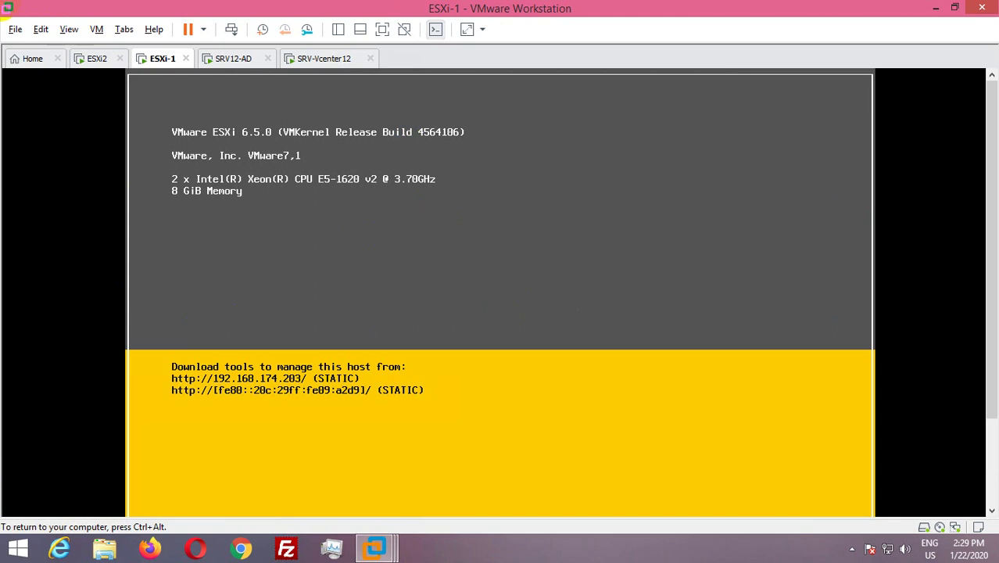
click(224, 93)
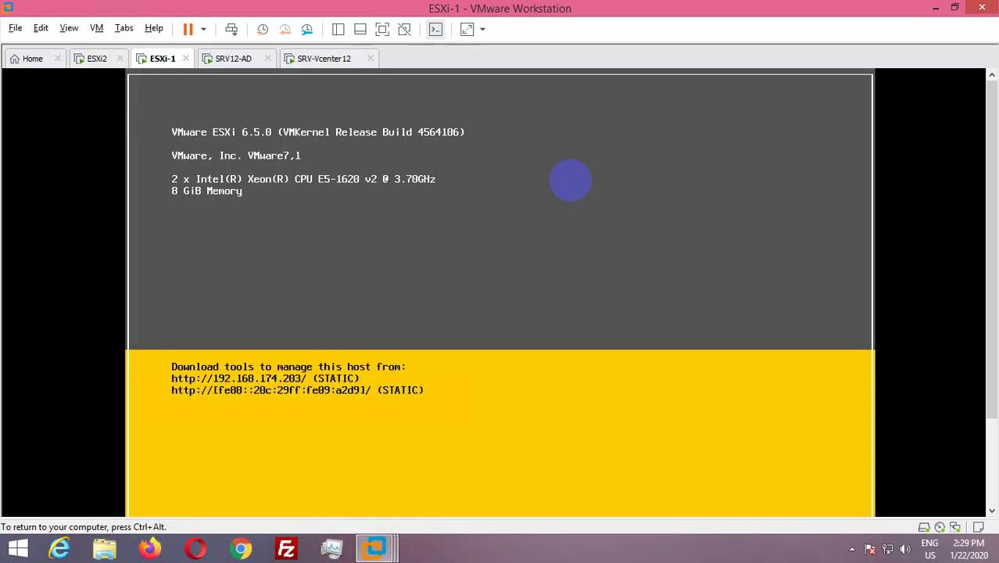
click(871, 271)
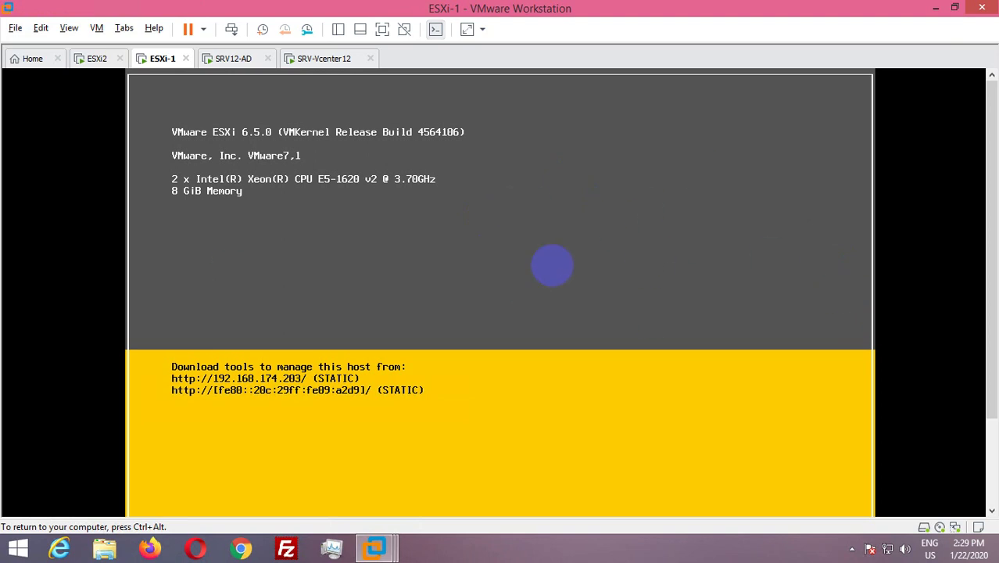
scroll(973, 345, down, 3)
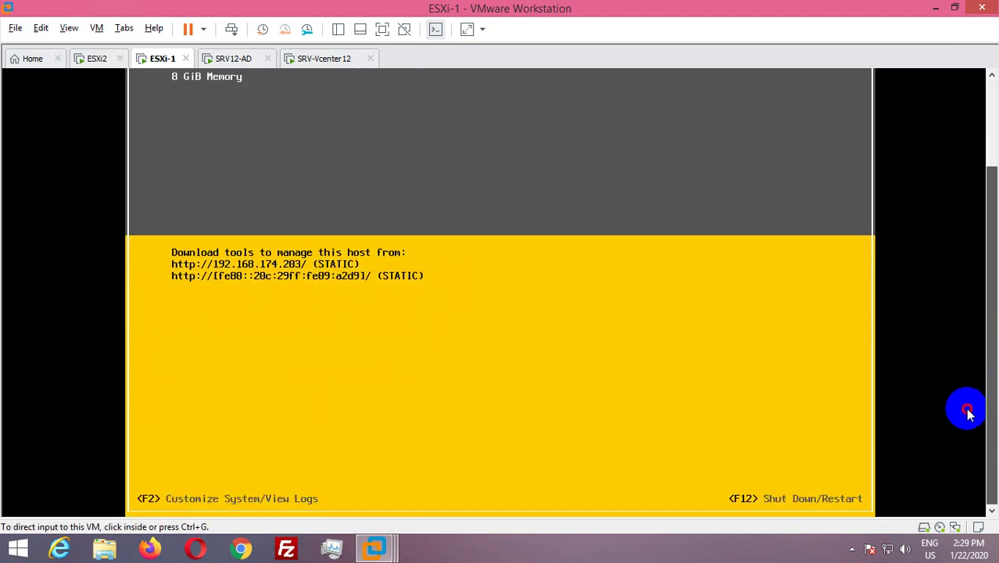
scroll(625, 438, up, 3)
click(344, 452)
click(300, 447)
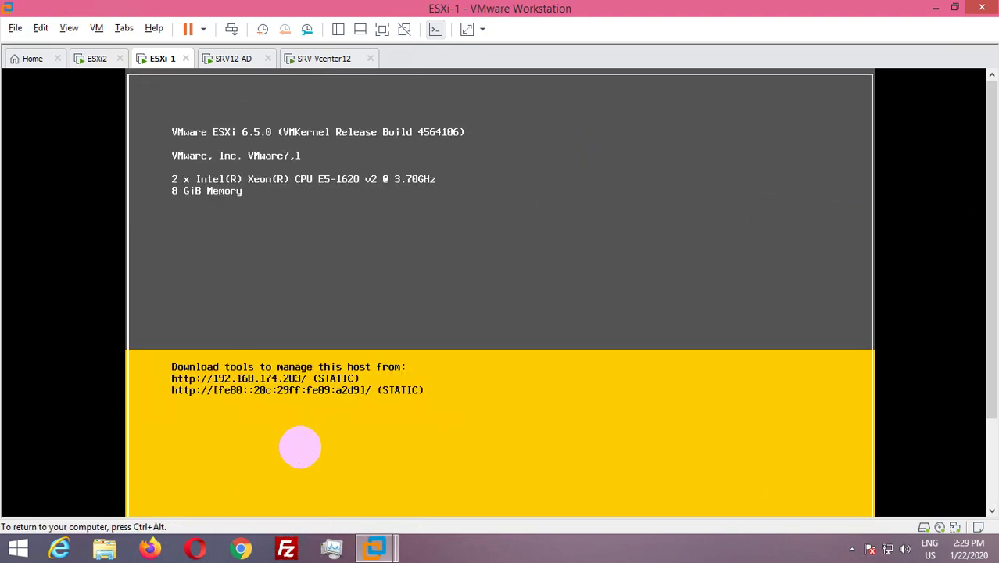
Log in to ESXi-1's customization screen as root with the host password.
key(F2)
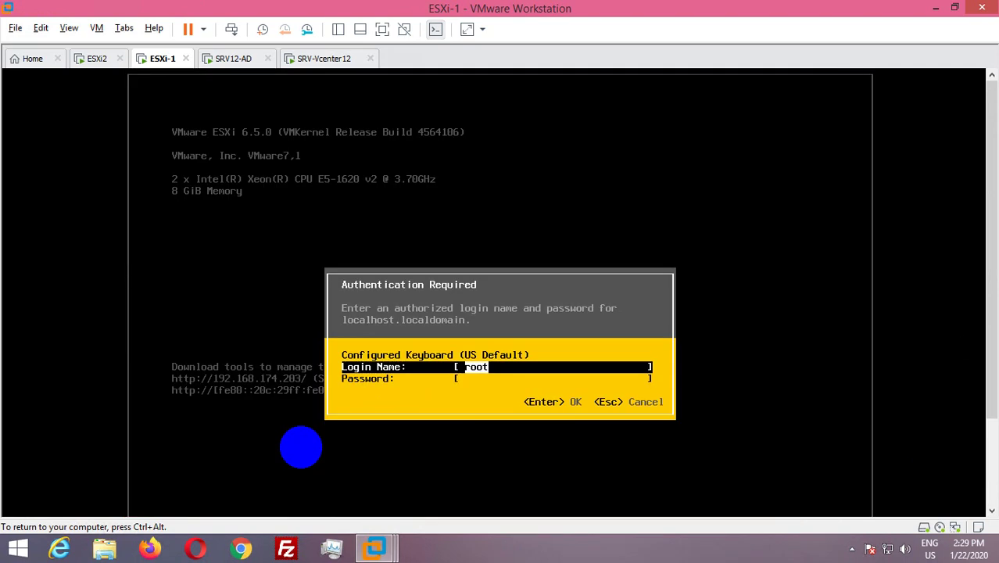
key(Tab)
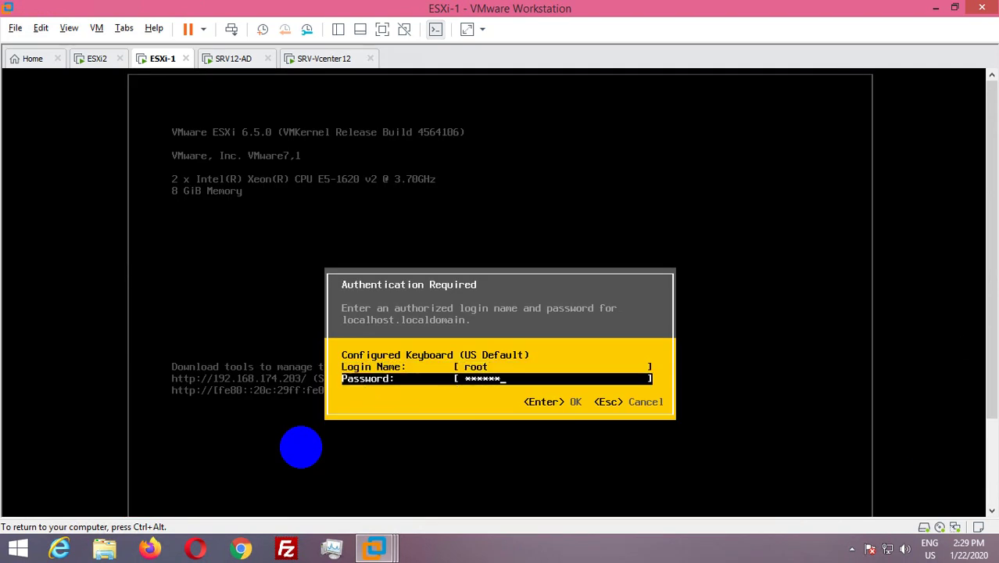
key(Return)
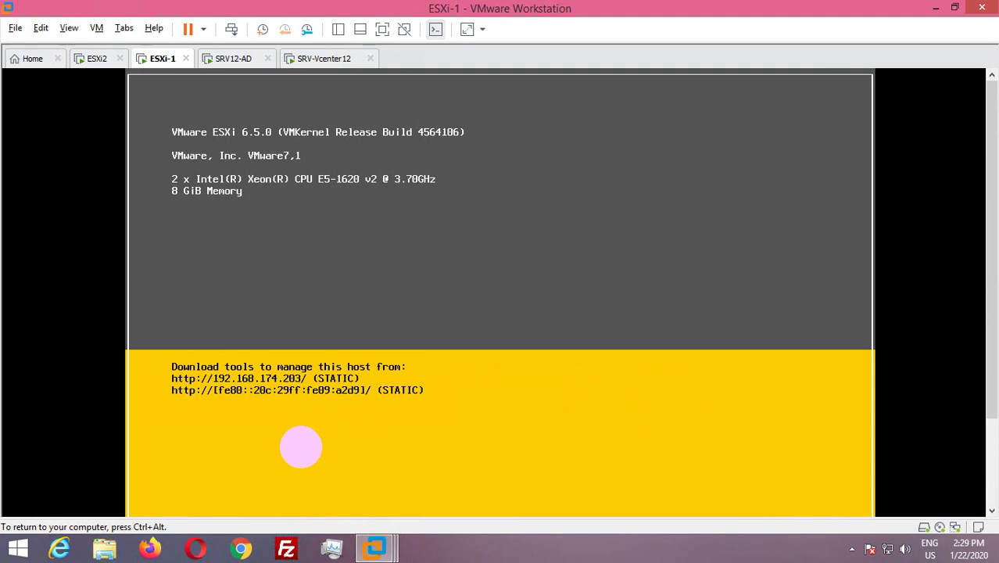
key(ctrl+alt)
Open Configure Management Network > IPv4 Configuration, showing static 192.168.174.203.
drag(987, 275, 987, 397)
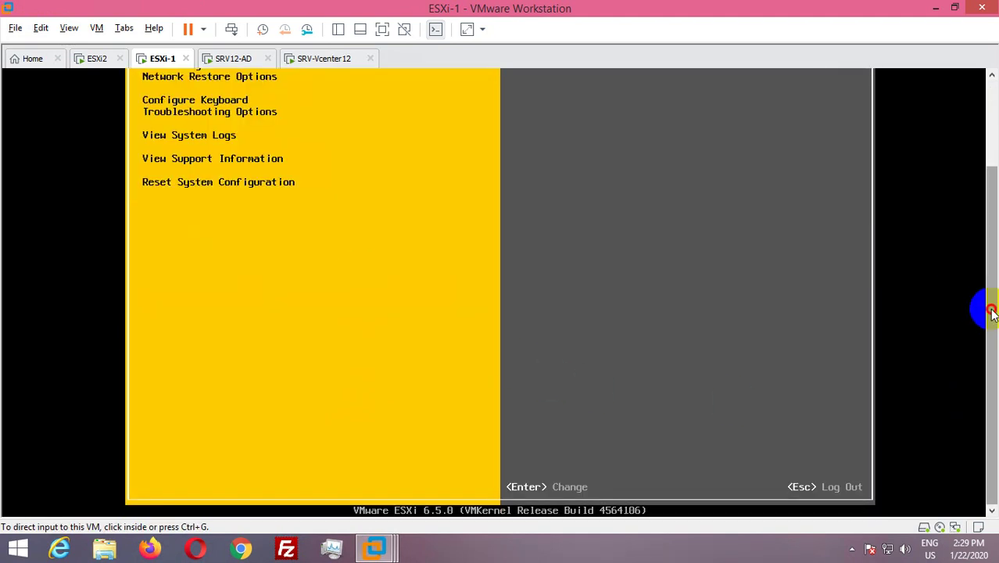
drag(986, 308, 981, 201)
click(468, 207)
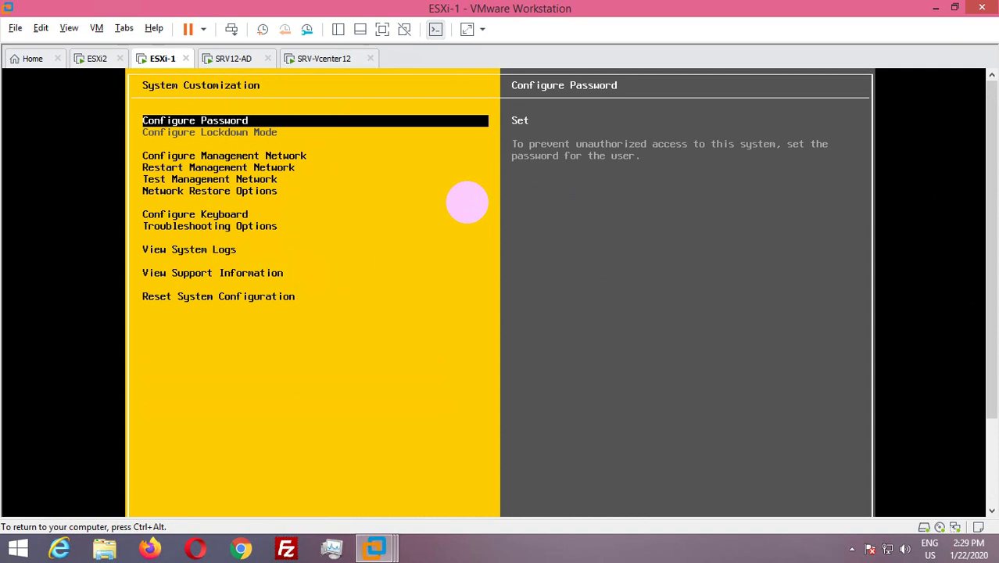
key(Down)
key(Return)
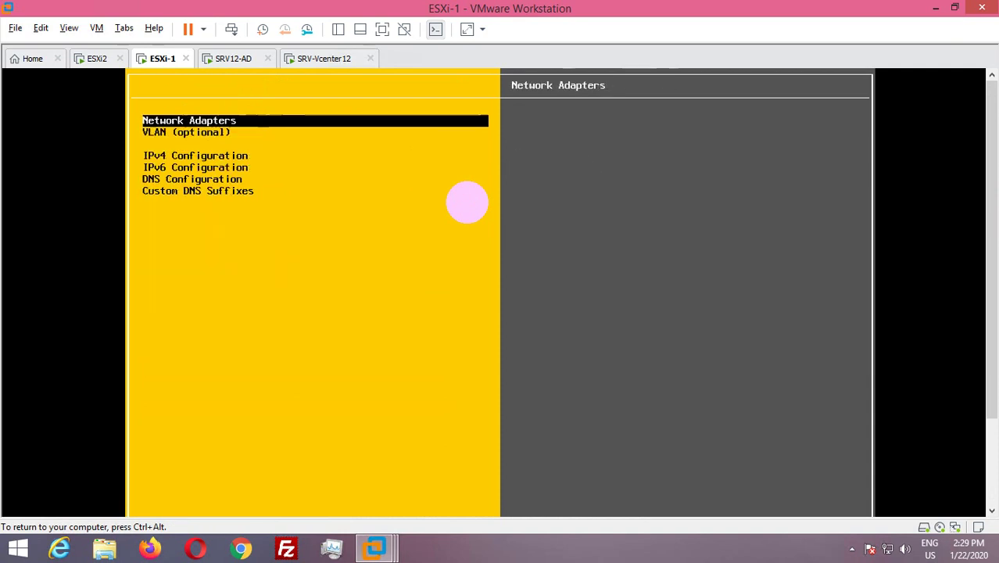
key(Down)
key(Down)
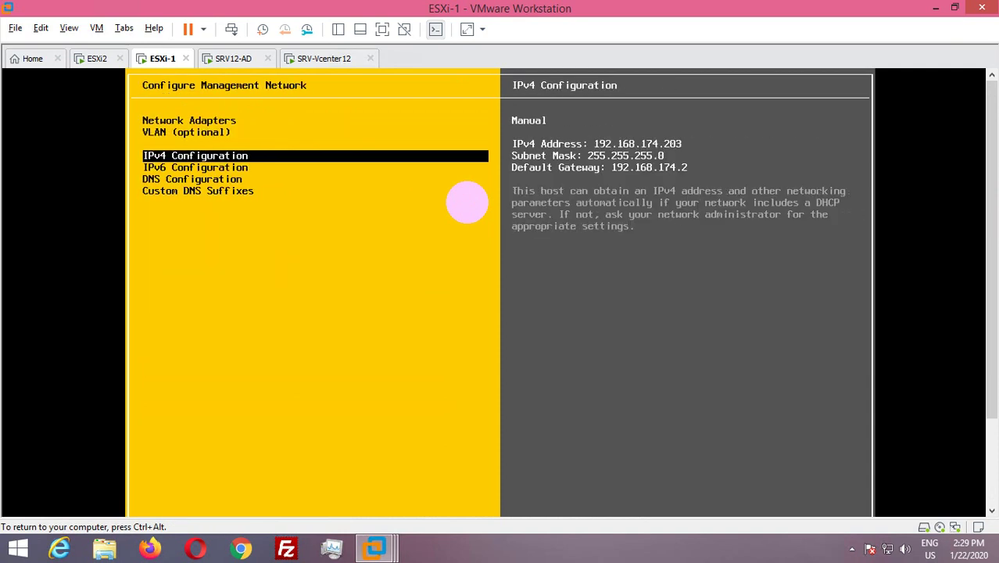
key(Return)
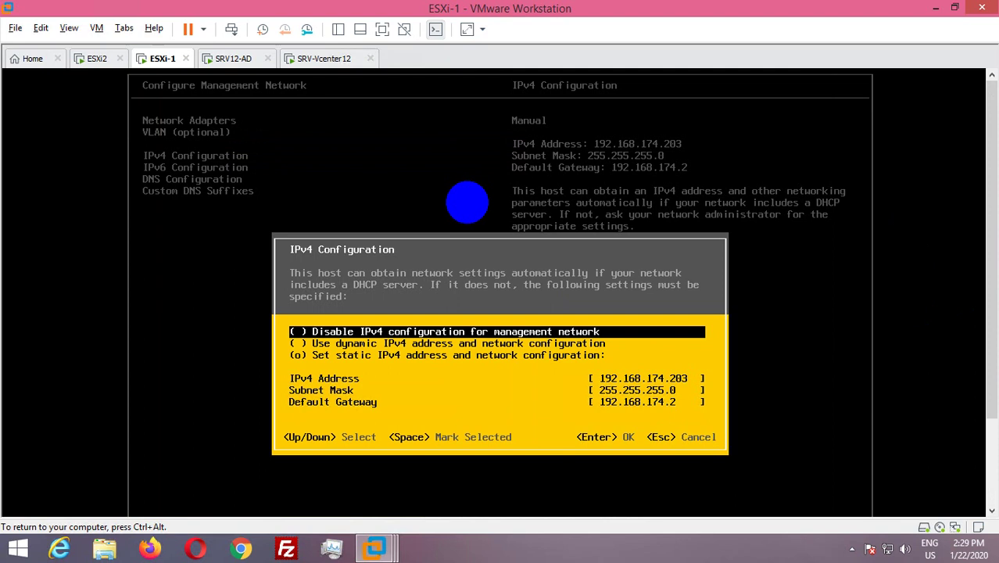
Select the IPv4 Address setting in ESXi-1's DCUI and clear its old value.
key(Down)
key(Down)
key(Down)
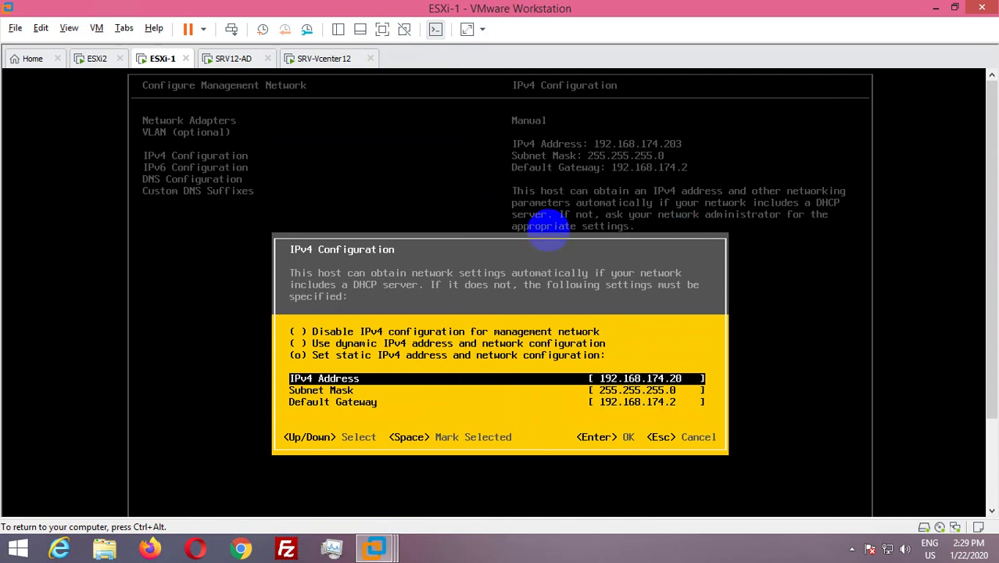
click(535, 243)
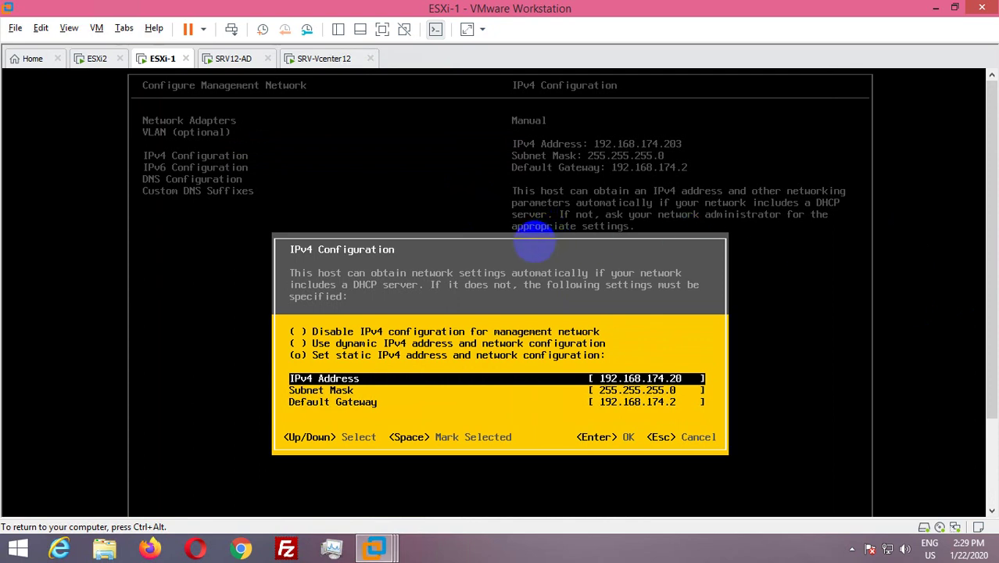
text(00)
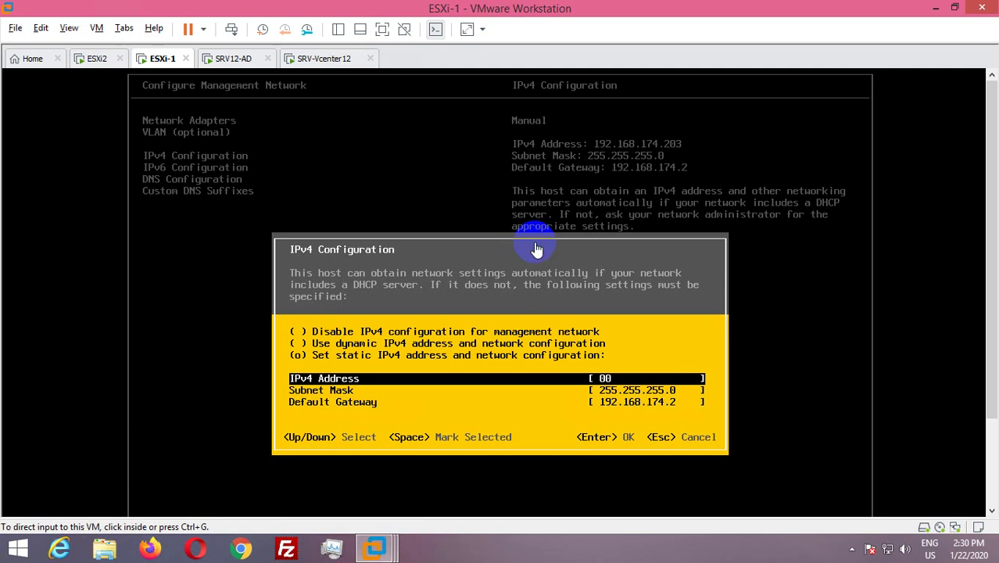
key(BackSpace)
key(BackSpace)
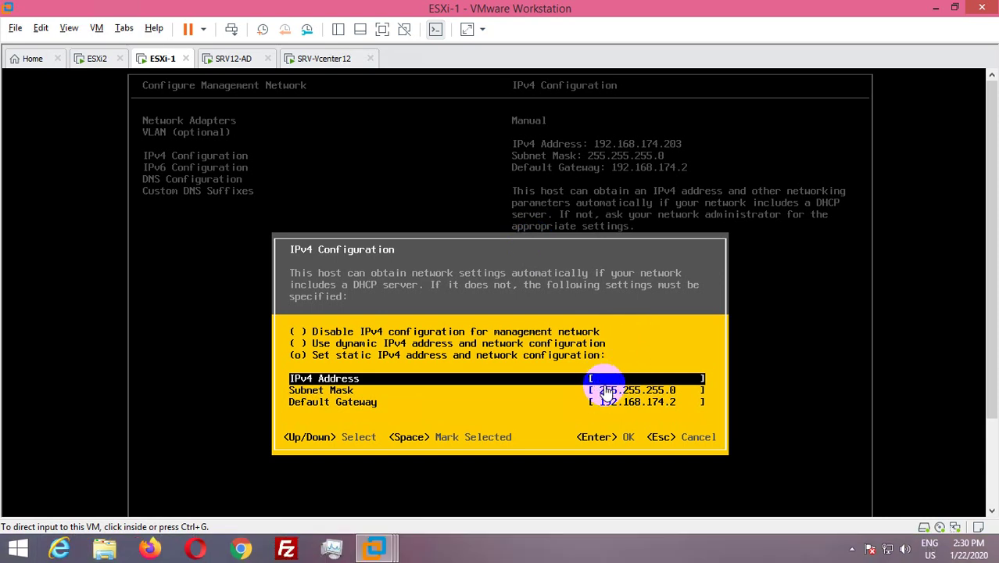
click(608, 369)
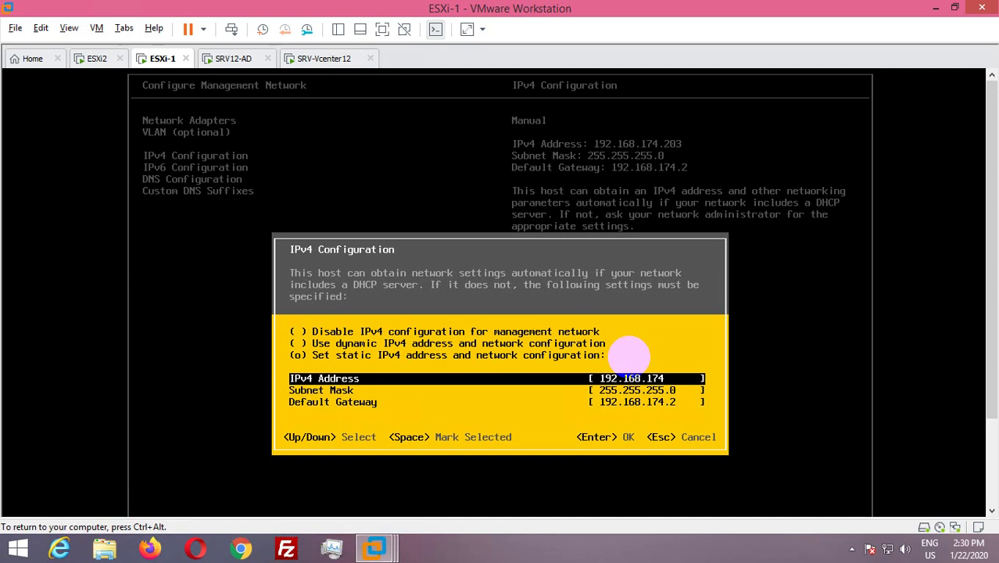
Enter 192.168.174.200 as the IPv4 address, keeping mask 255.255.255.0 and gateway 192.168.174.2.
text(444444444444444.)
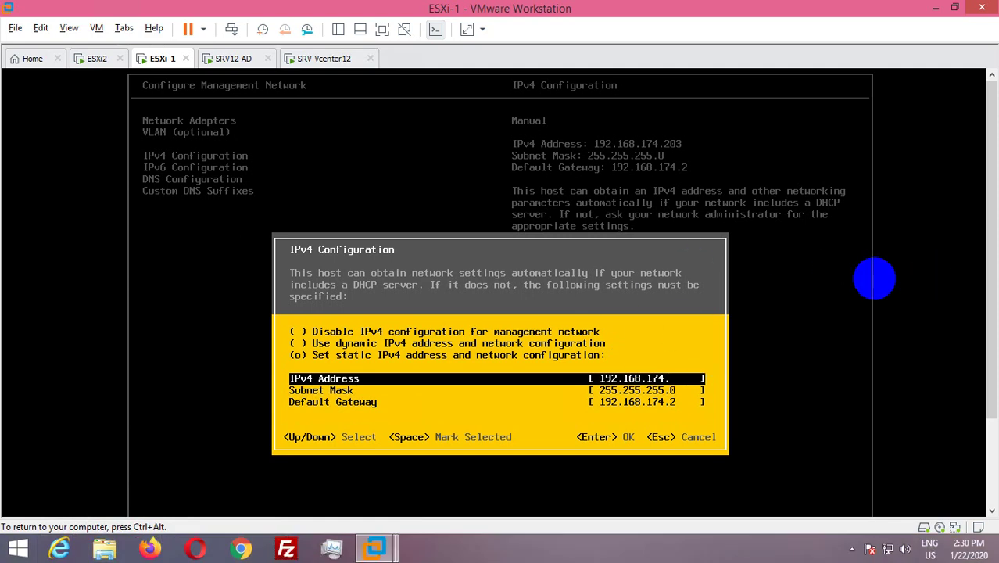
text(2)
click(693, 332)
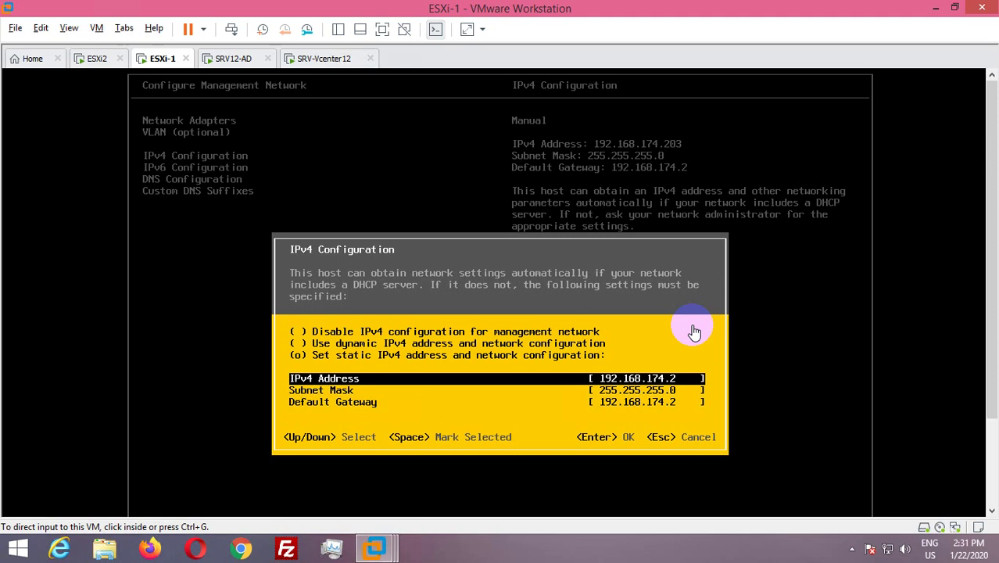
click(661, 379)
text(00)
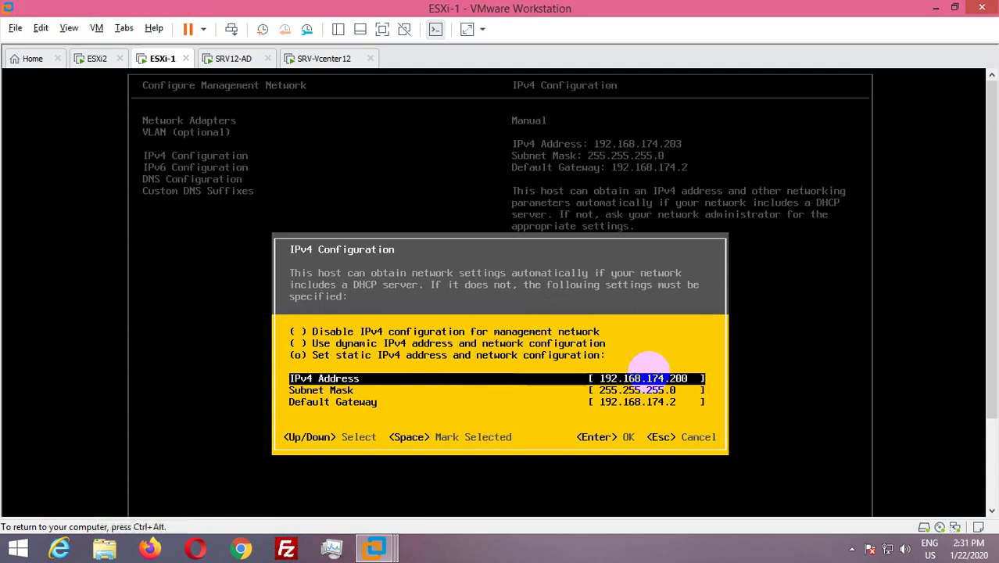
key(Return)
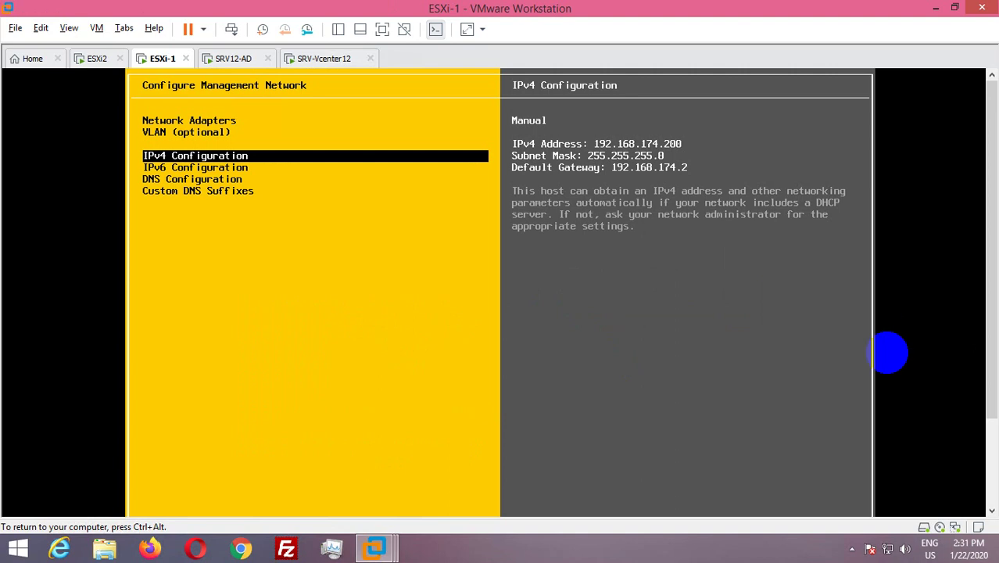
Apply the changes by restarting ESXi-1's management network, then return to its main console.
click(324, 285)
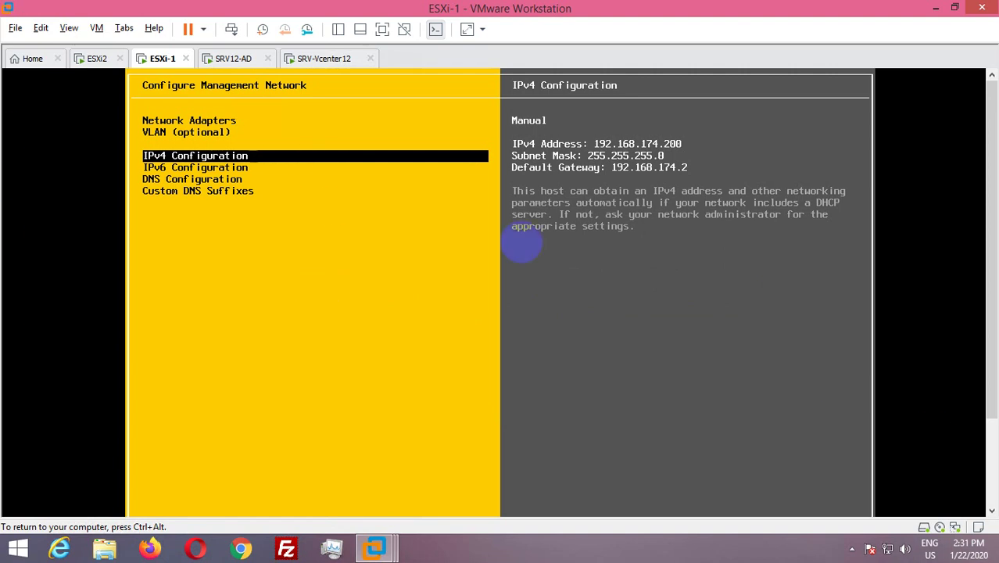
key(ctrl+alt)
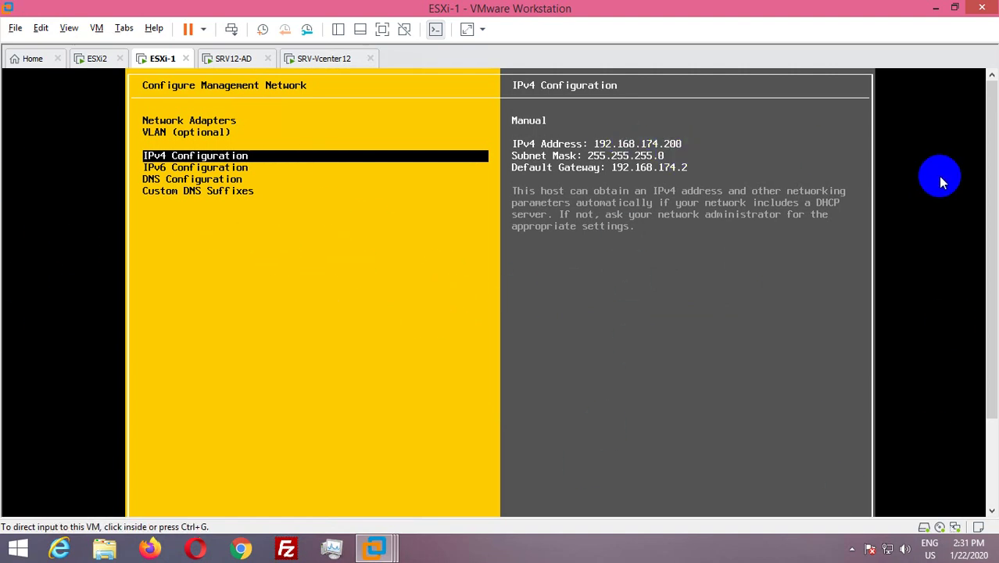
drag(989, 161, 983, 357)
click(707, 371)
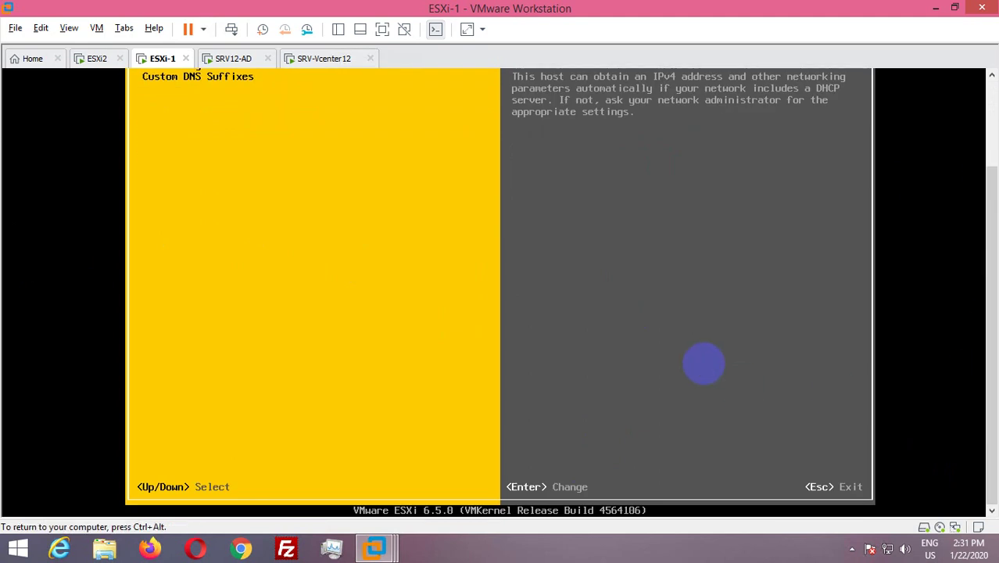
key(Escape)
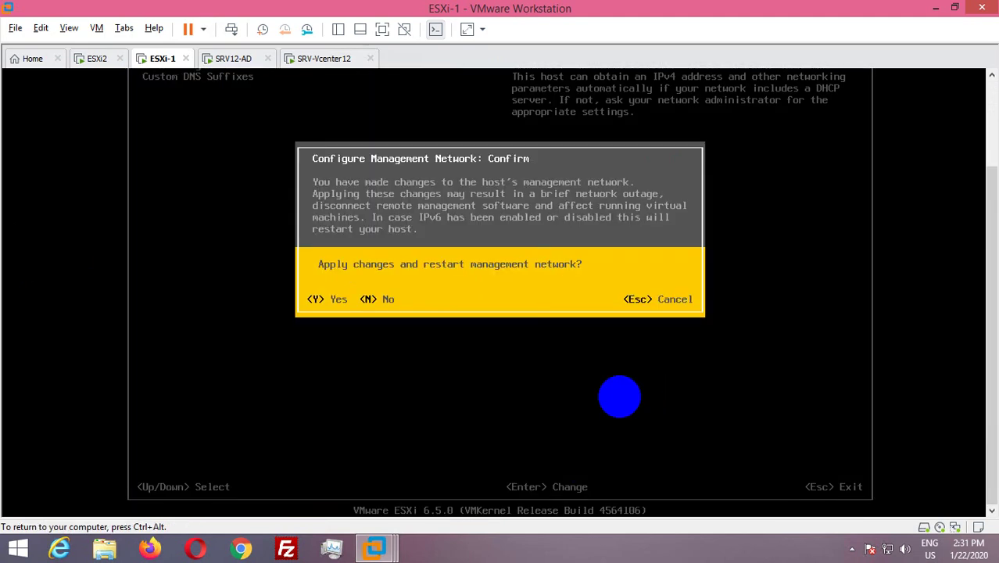
key(y)
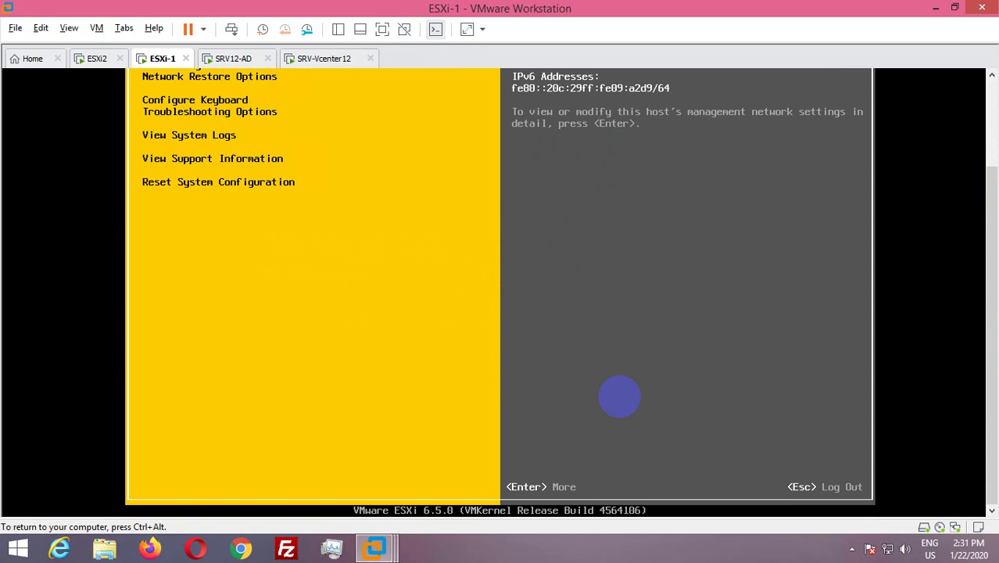
key(Escape)
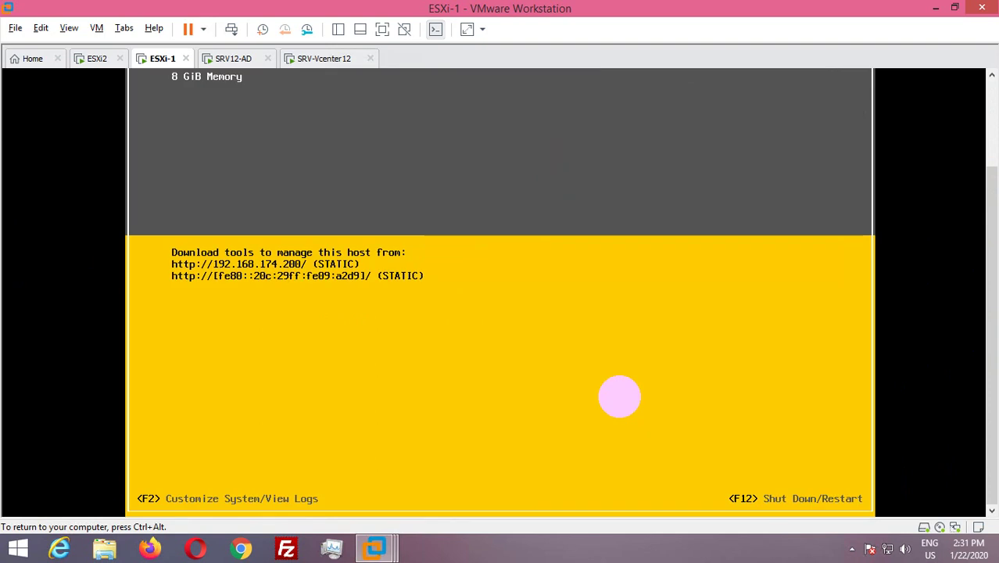
key(ctrl+alt)
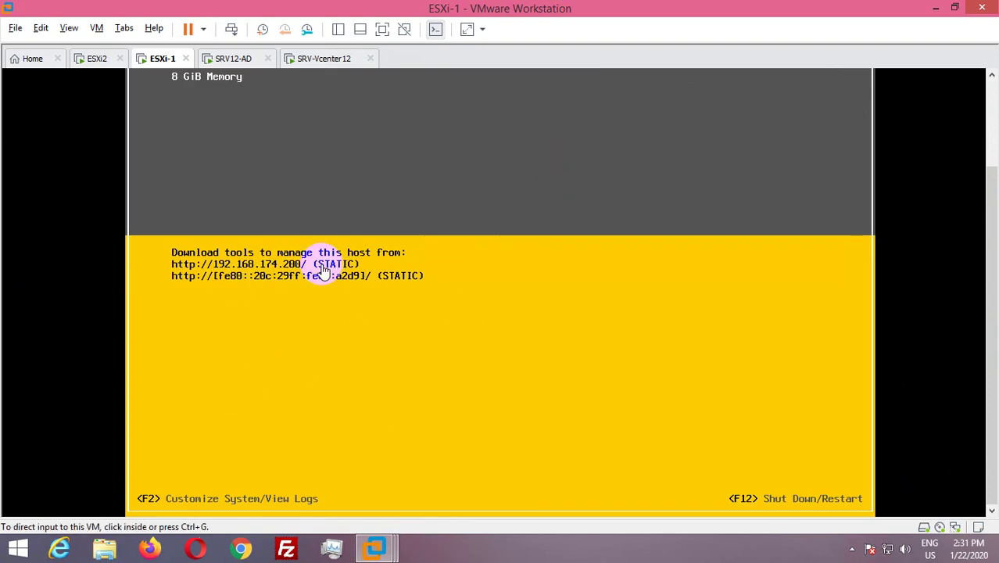
drag(995, 227, 988, 290)
Check the SRV12-AD, ESXi-1 and ESXi2 machines in turn, ending on SRV-Vcenter12.
click(232, 58)
click(381, 253)
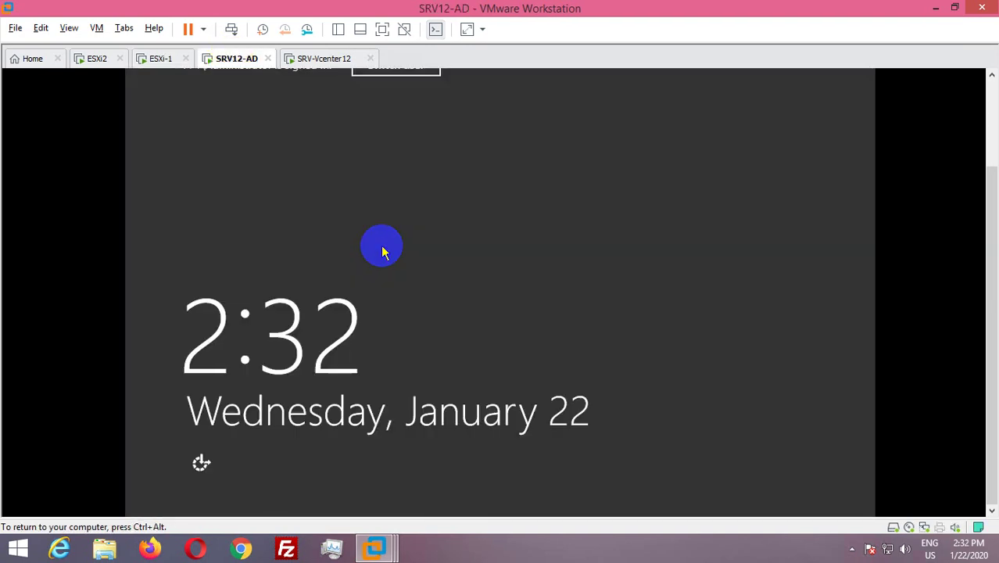
key(ctrl+alt)
click(161, 58)
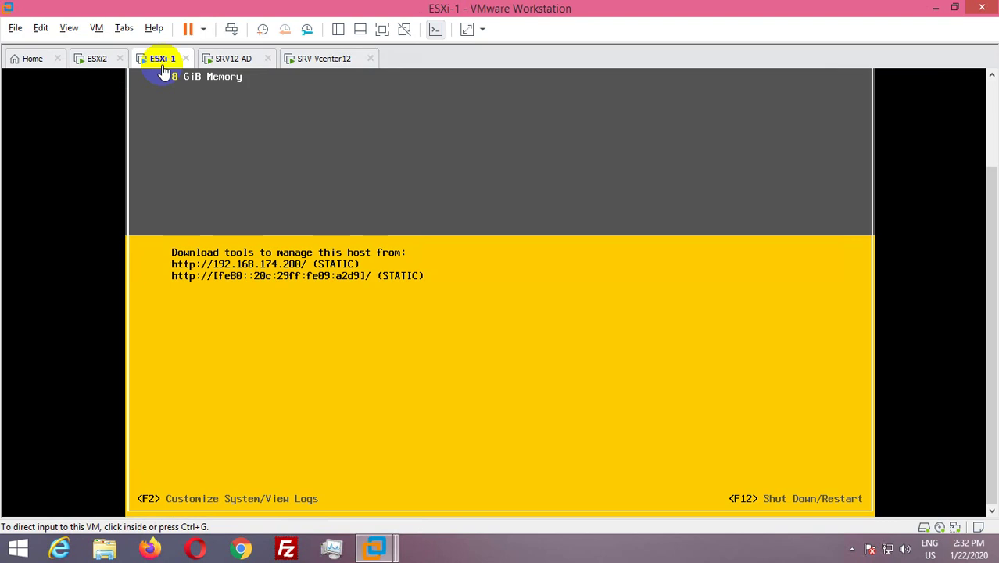
click(96, 58)
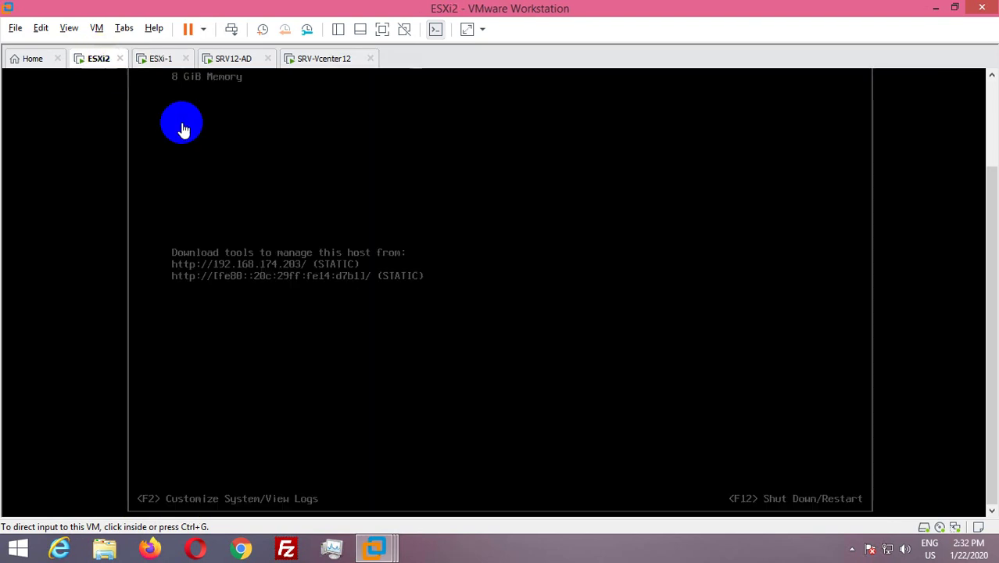
click(332, 60)
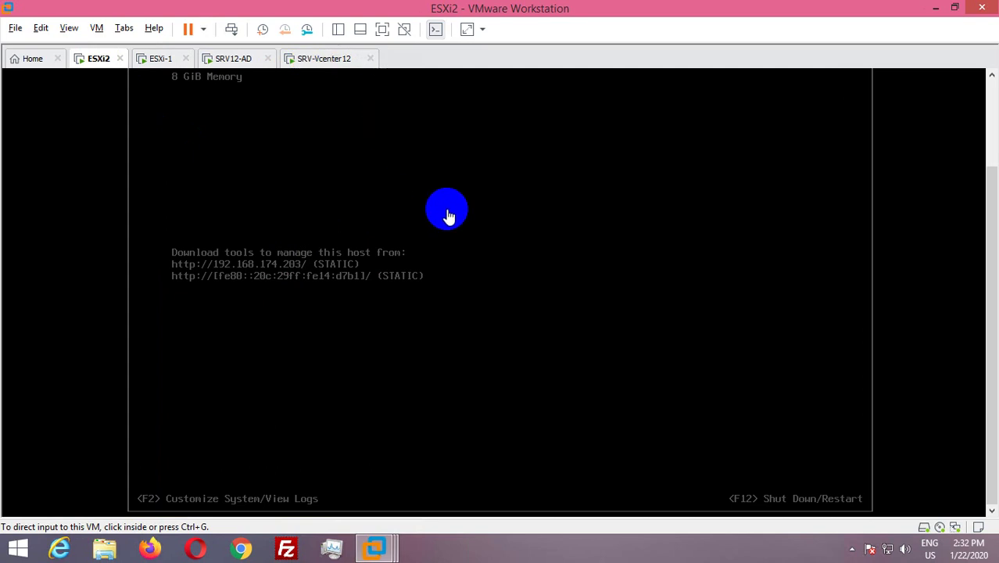
click(320, 58)
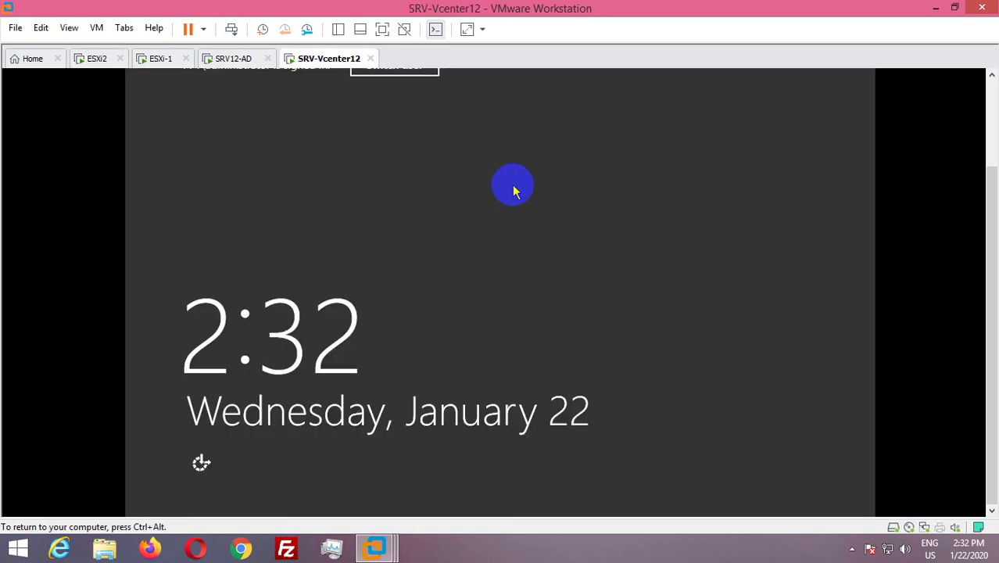
key(ctrl+alt)
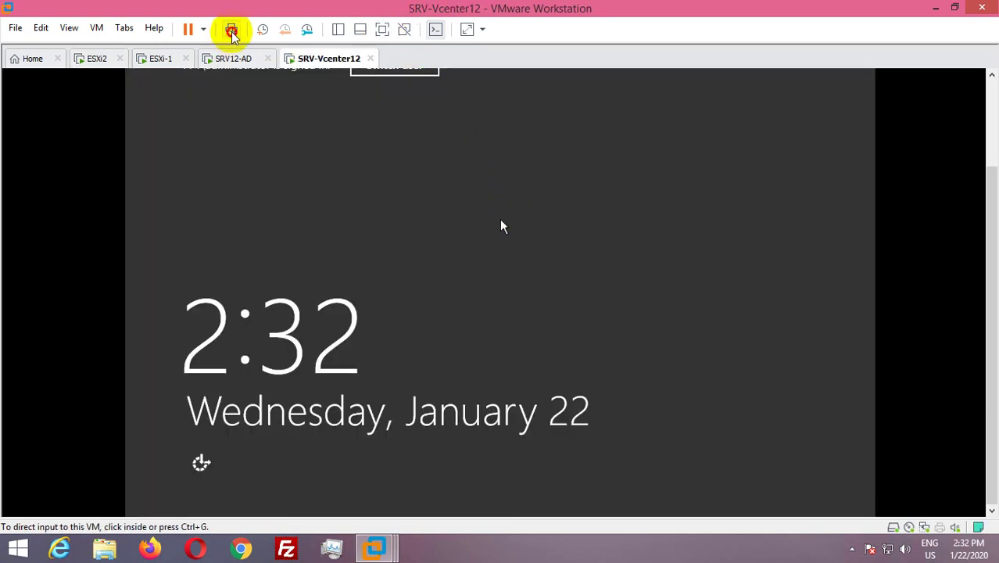
Sign in to SRV-Vcenter12 with the administrator password and bring up vSphere Client in Chrome.
click(231, 30)
click(381, 30)
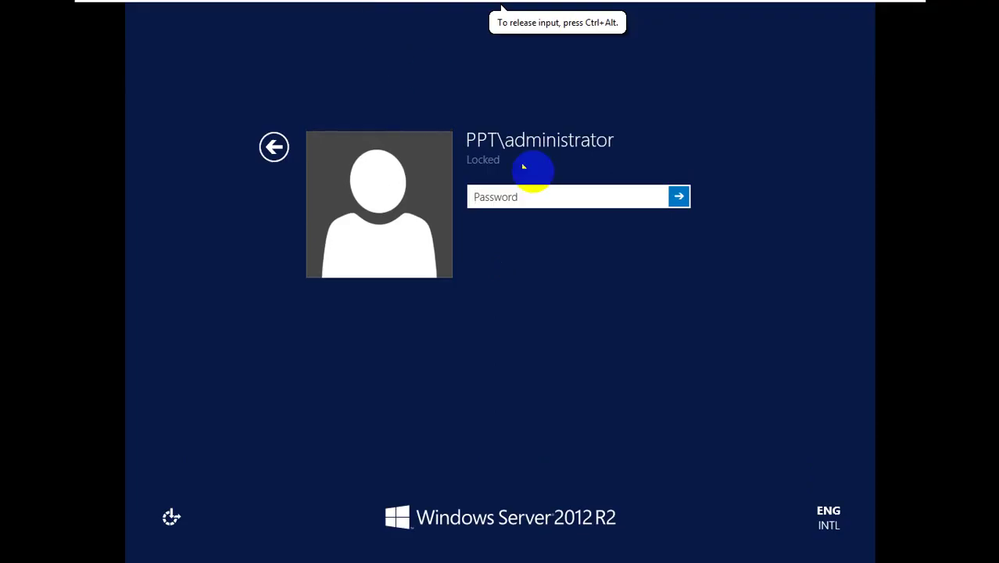
text(P)
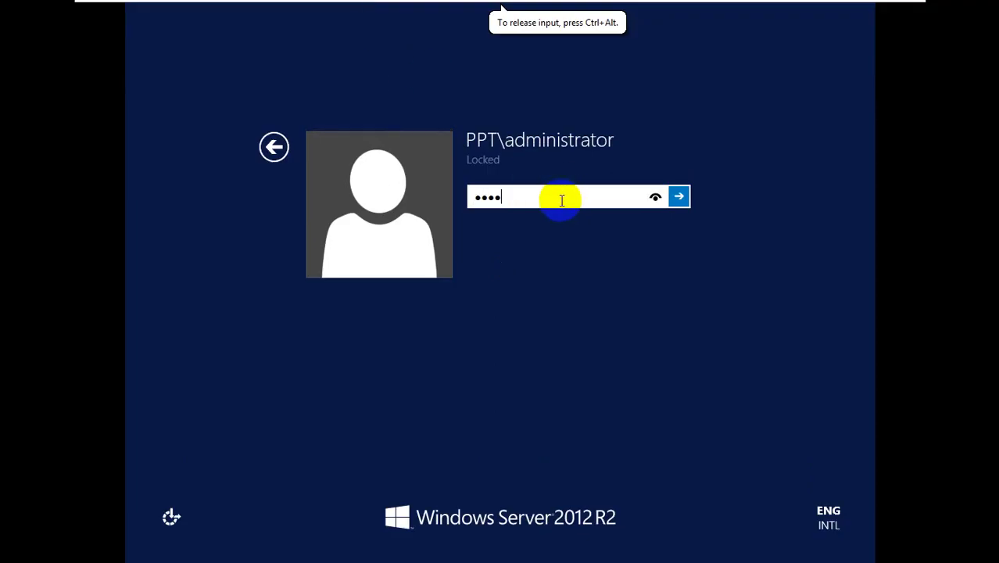
text(@ssw0r)
key(Return)
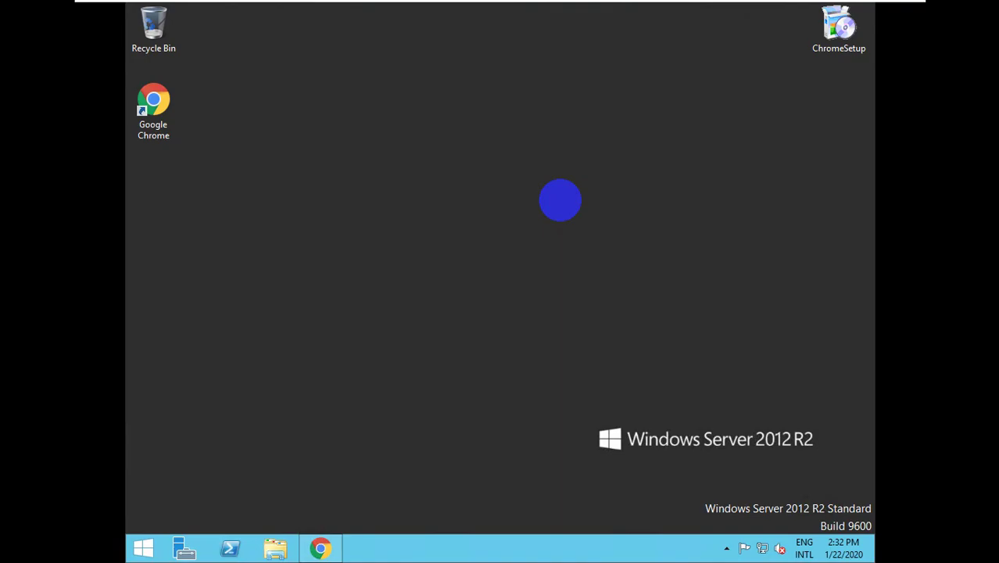
click(331, 551)
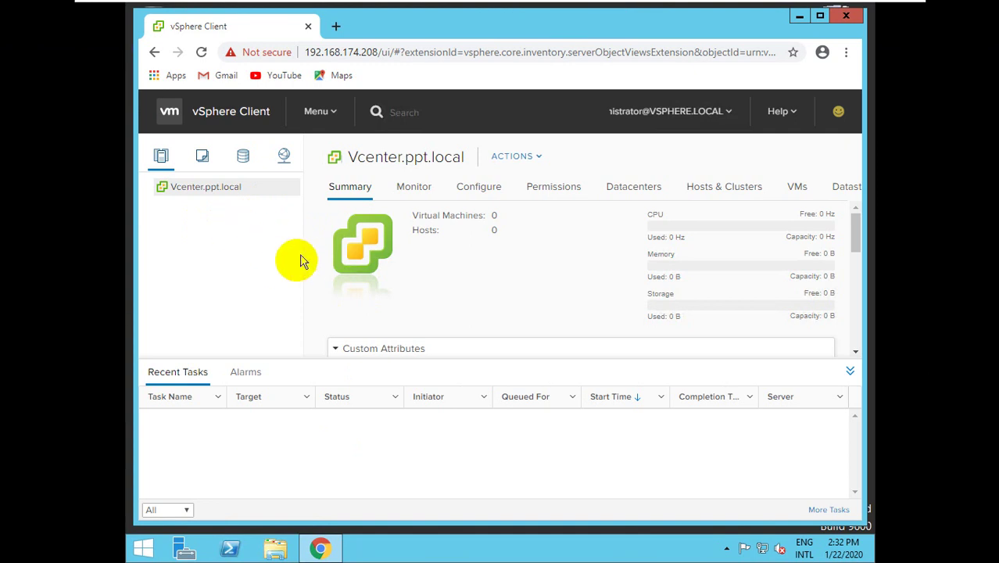
Choose New Datacenter from the Vcenter.ppt.local actions menu.
right_click(160, 156)
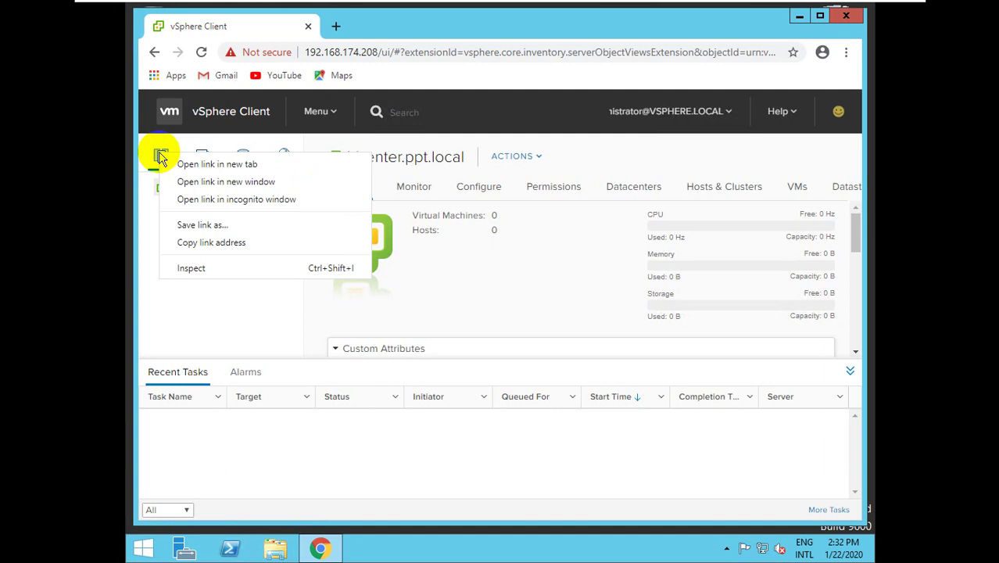
click(165, 293)
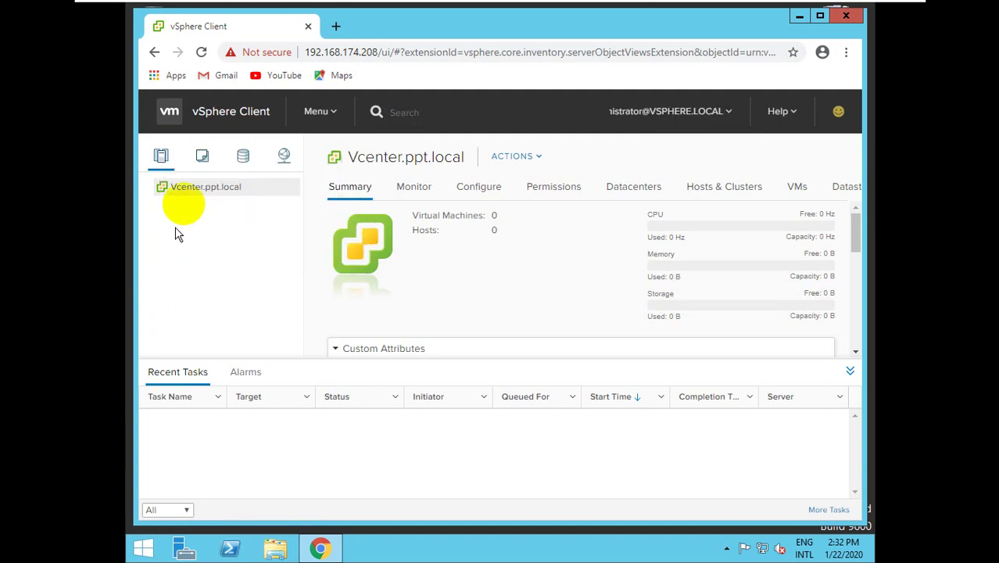
right_click(197, 187)
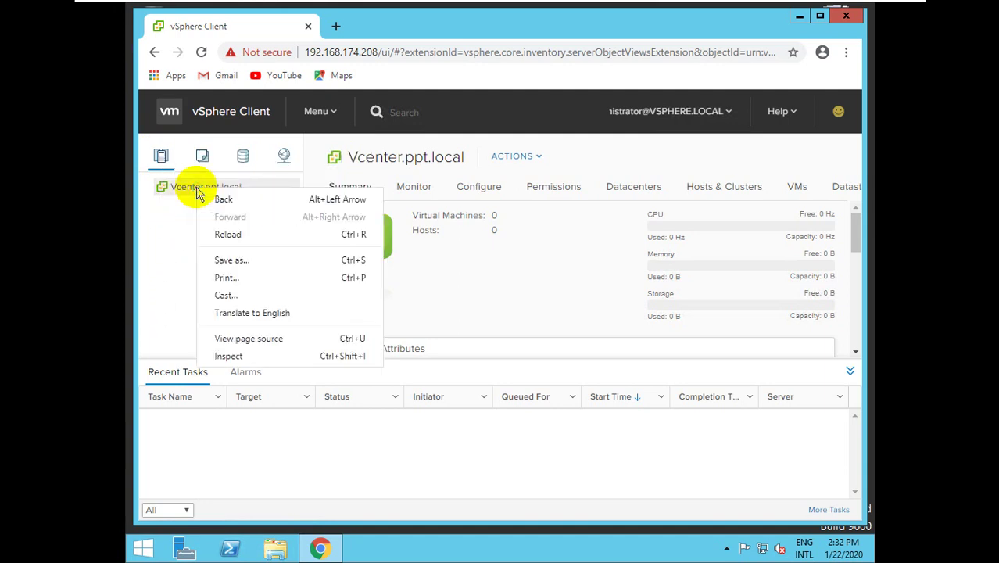
click(171, 188)
right_click(177, 191)
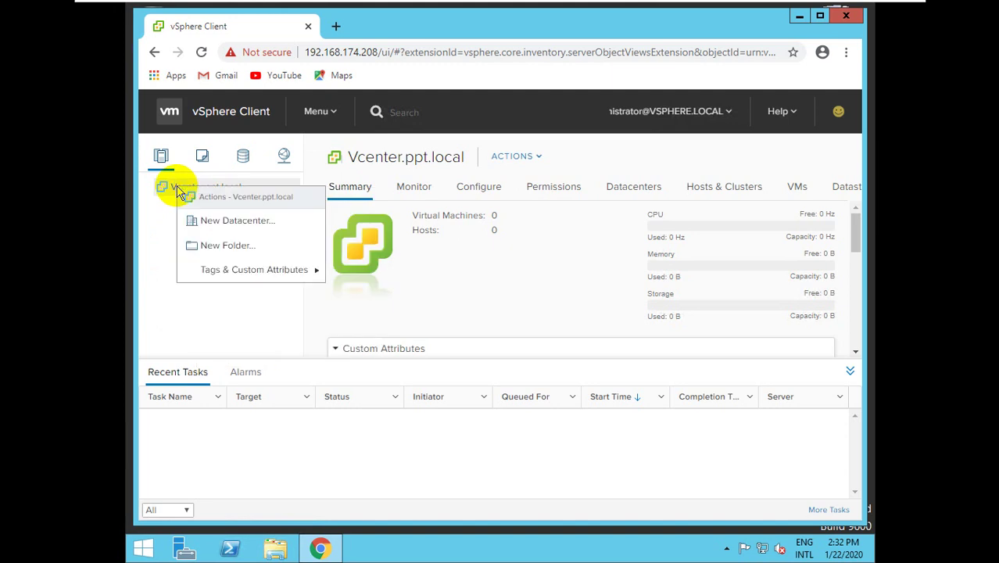
click(204, 221)
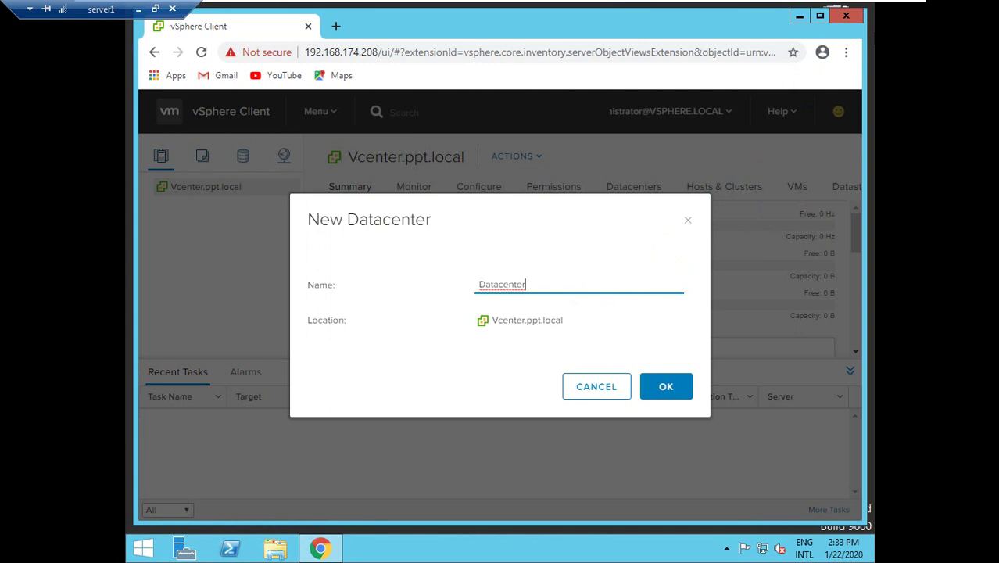
Keep the name 'Datacenter' and create the datacenter.
click(610, 207)
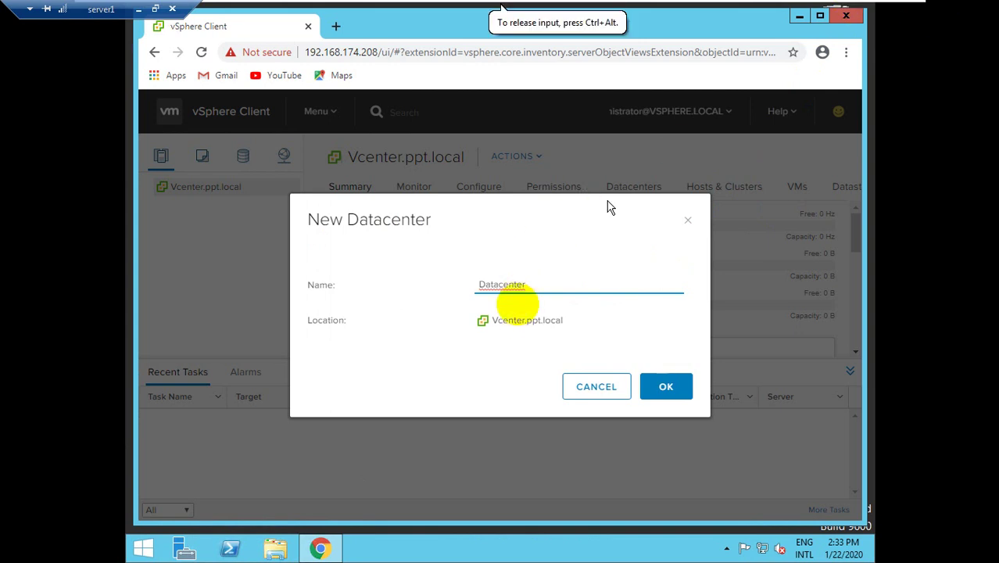
click(505, 321)
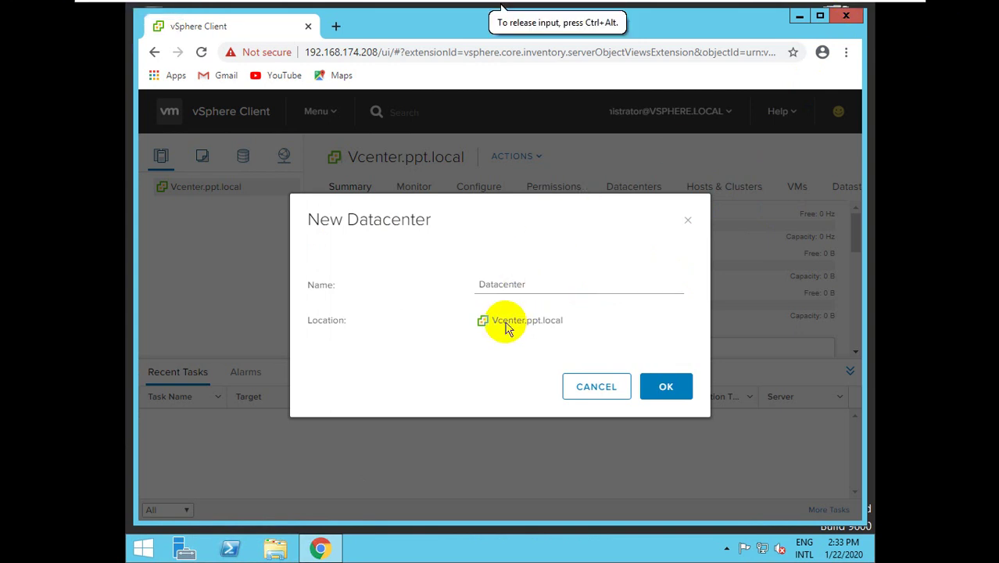
click(573, 284)
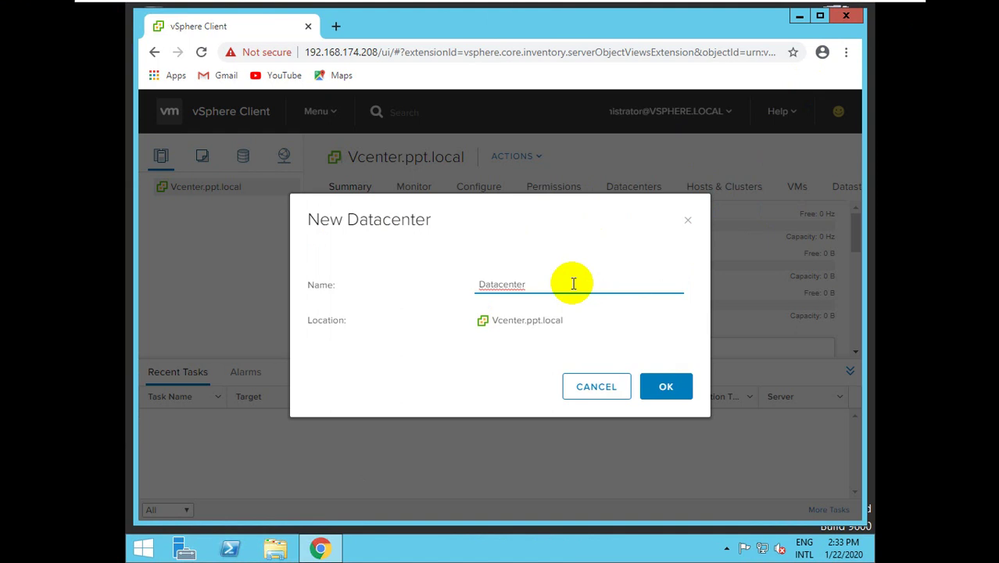
key(ctrl+alt)
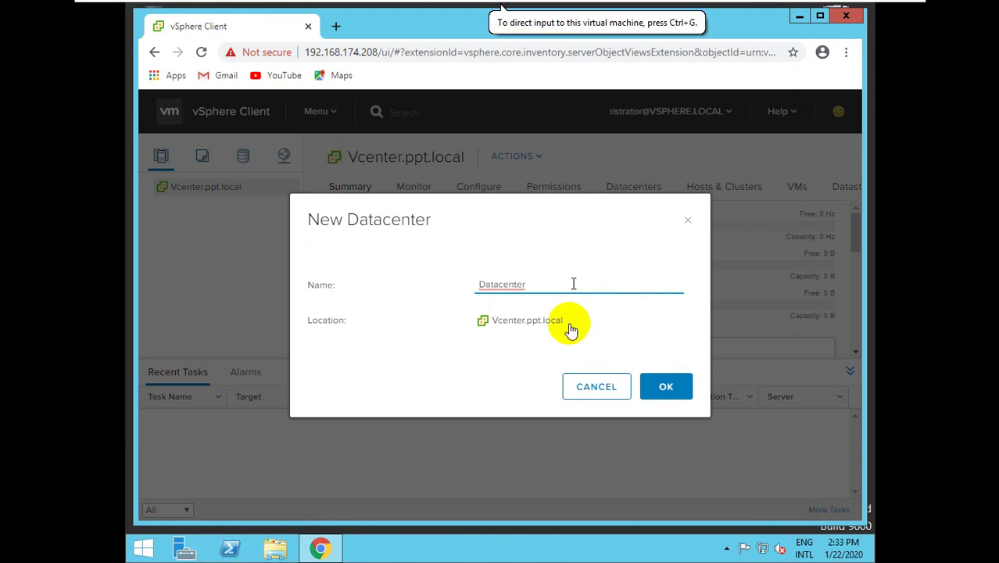
click(665, 389)
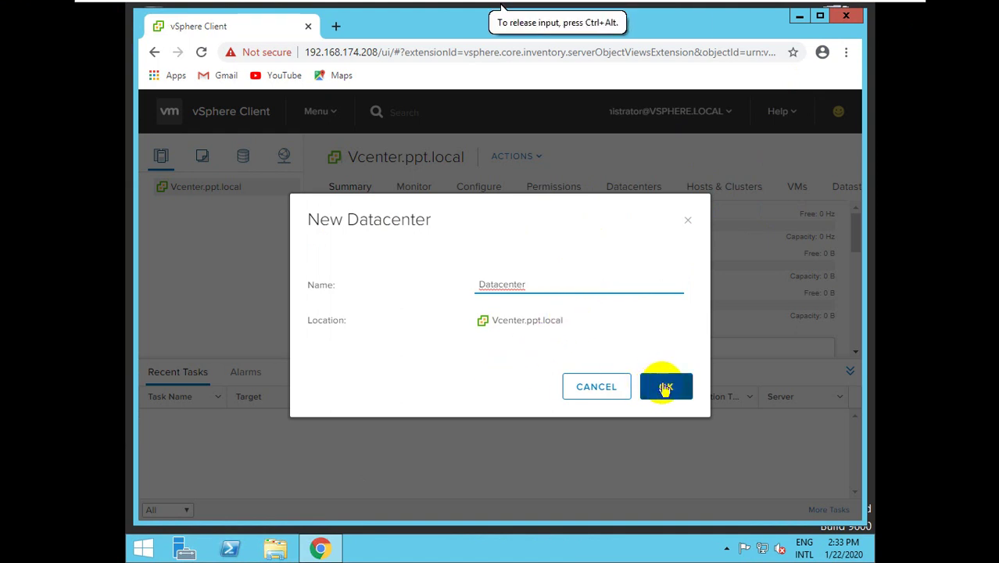
click(665, 388)
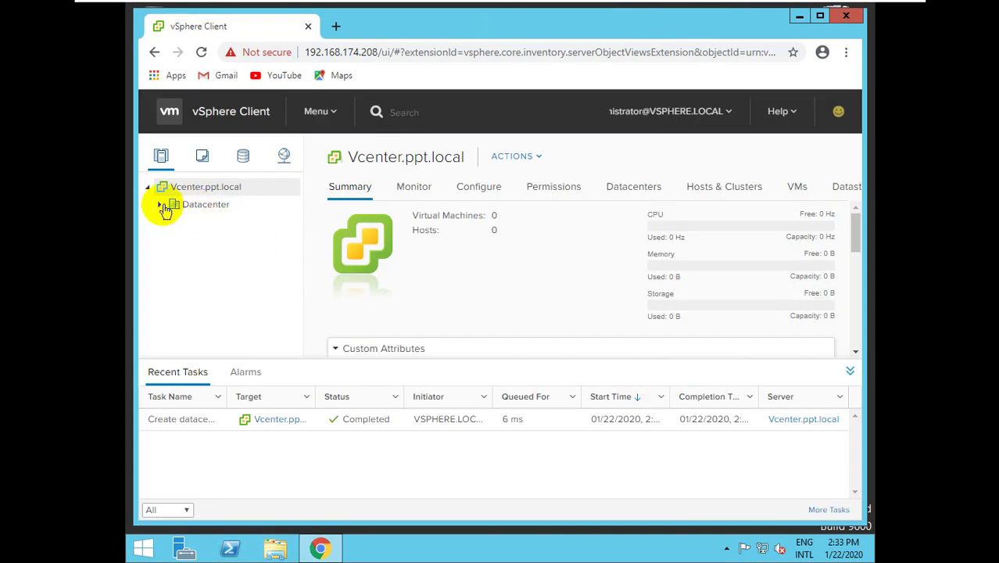
Launch Add Host on Datacenter with host name 192.168.174.200 and advance to connection settings.
click(221, 207)
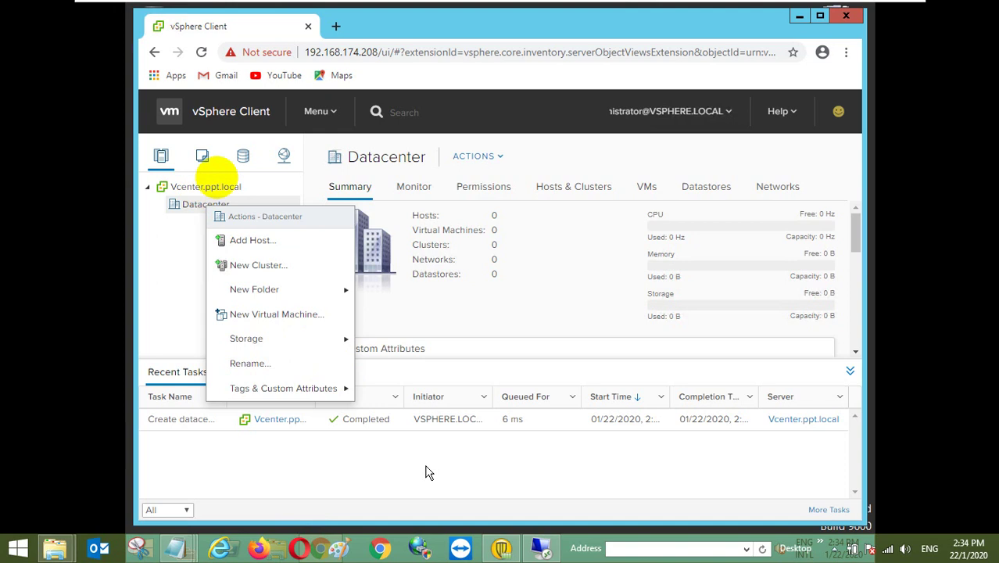
click(547, 186)
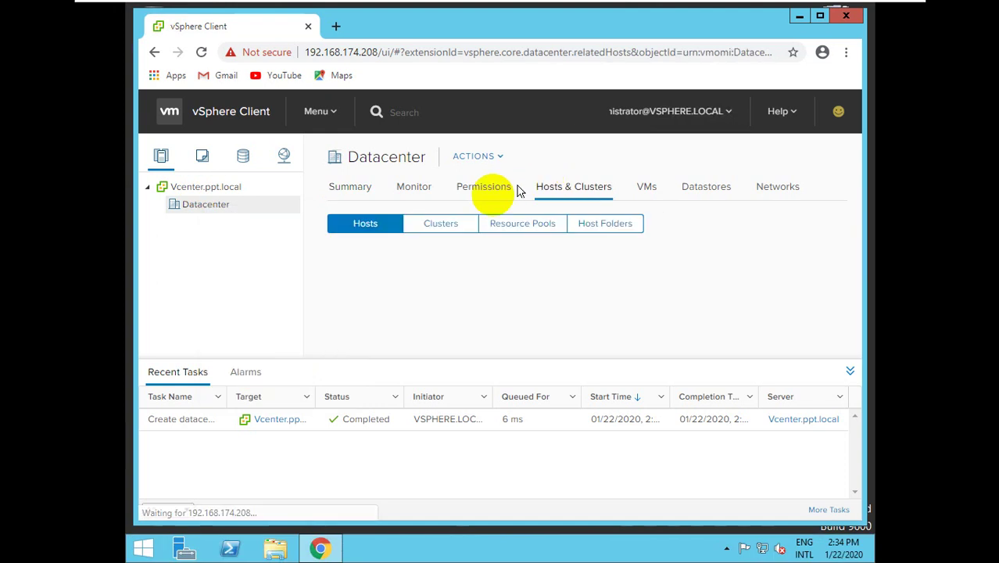
right_click(194, 205)
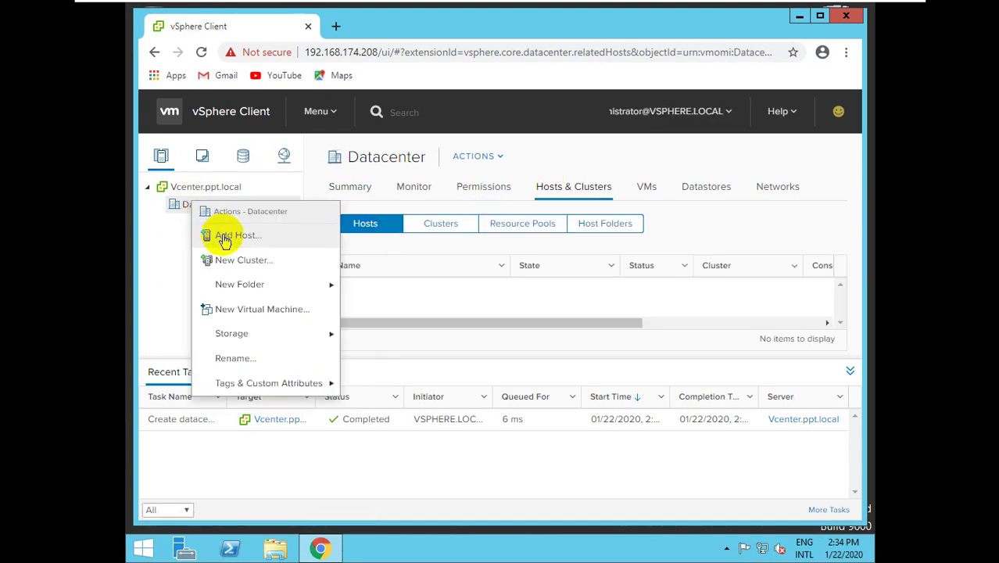
click(234, 235)
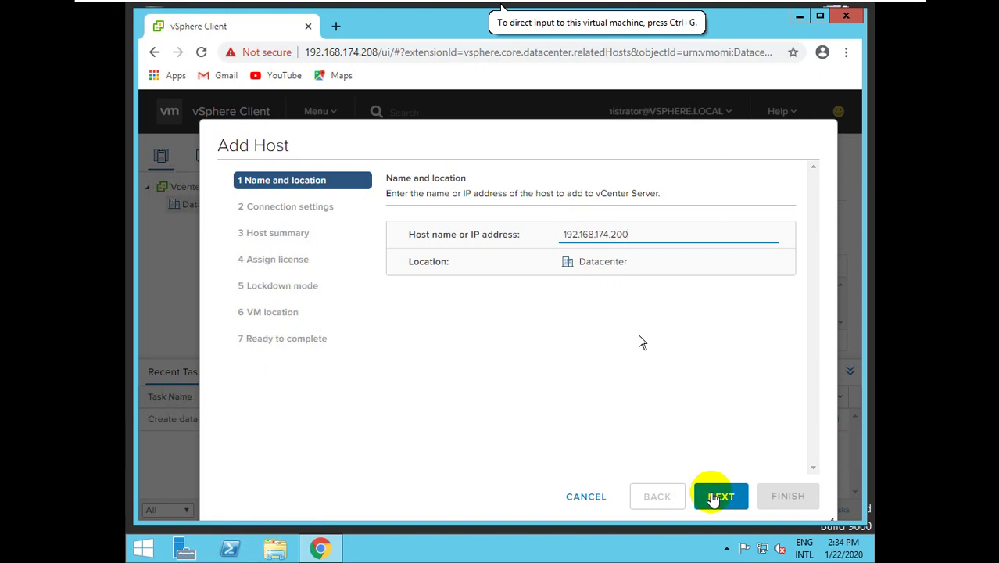
click(714, 498)
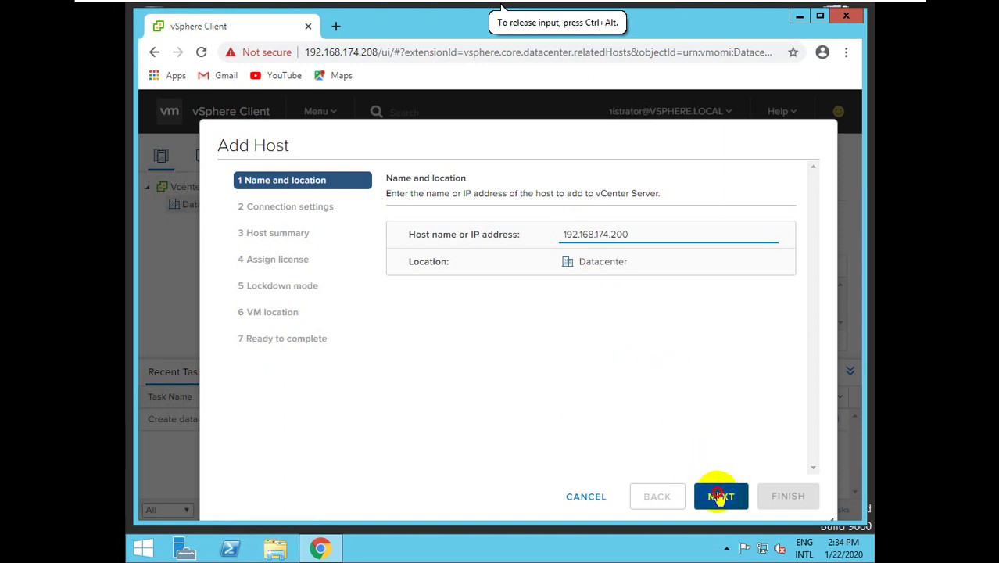
click(720, 497)
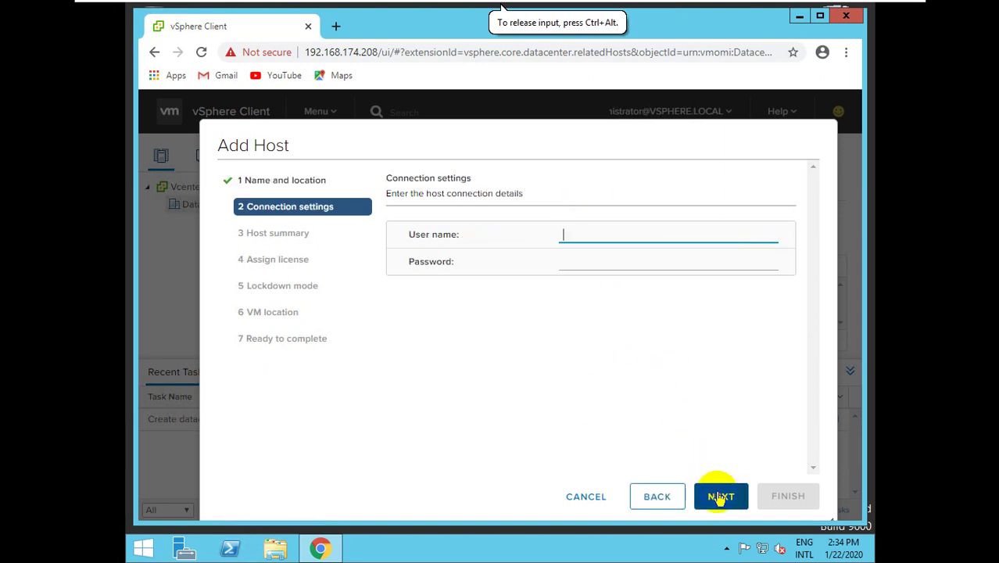
Connect to 192.168.174.200 as root with its password and trust the host's certificate.
click(573, 240)
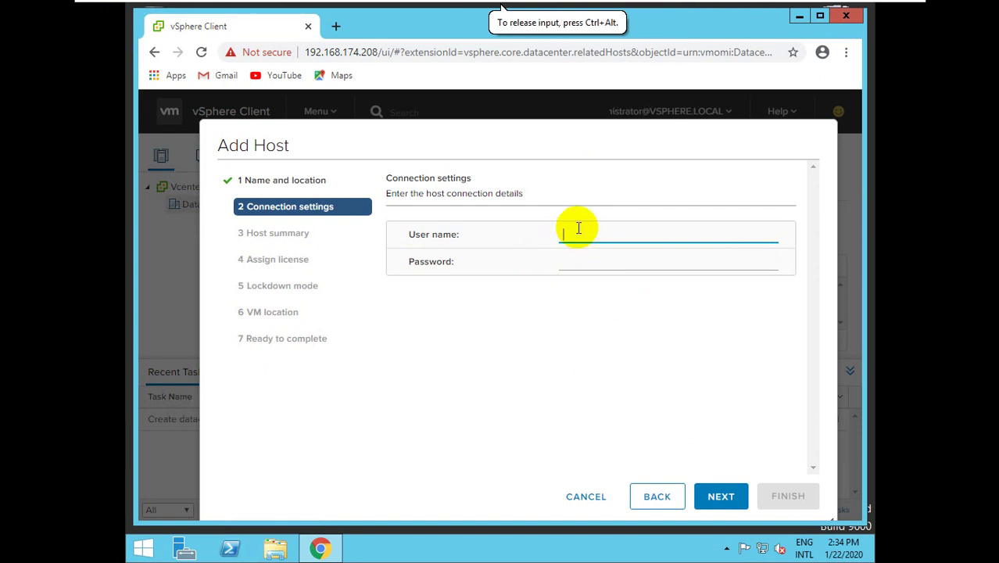
key(Tab)
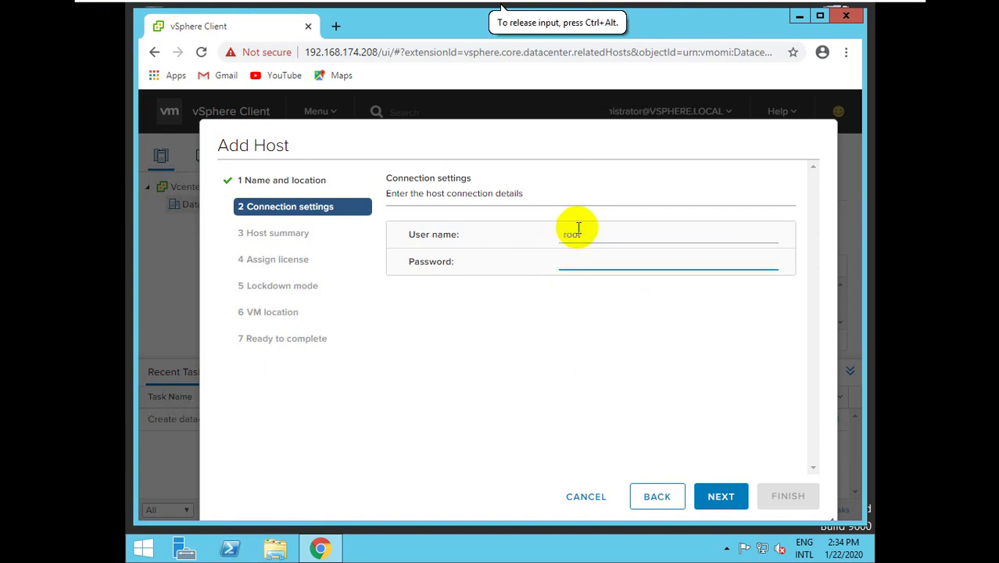
text(••••)
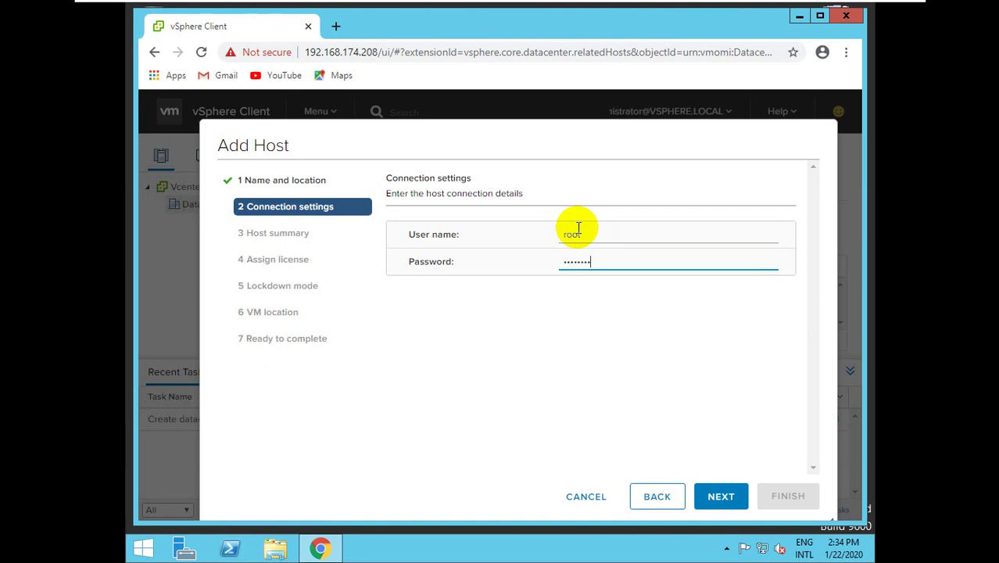
click(717, 500)
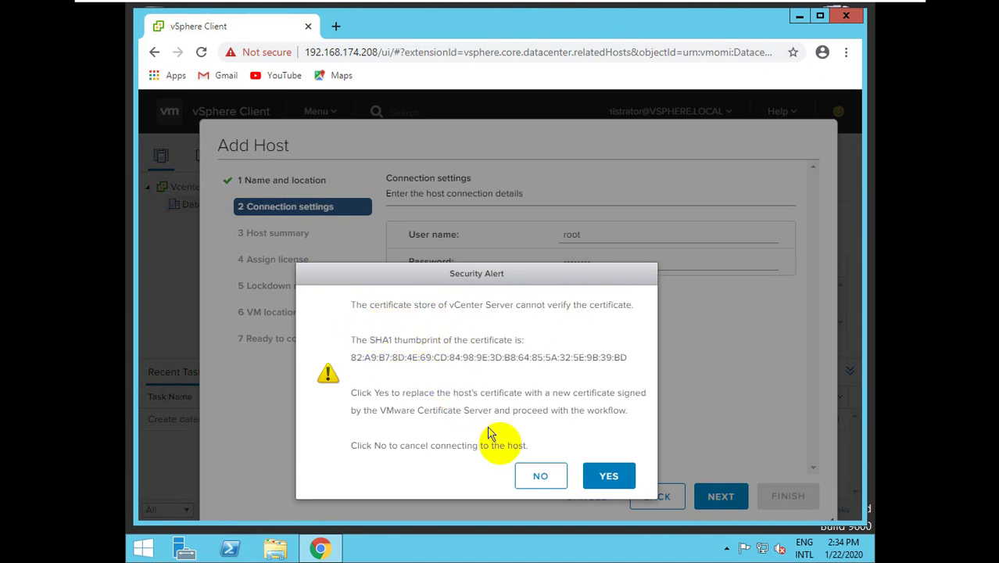
click(602, 477)
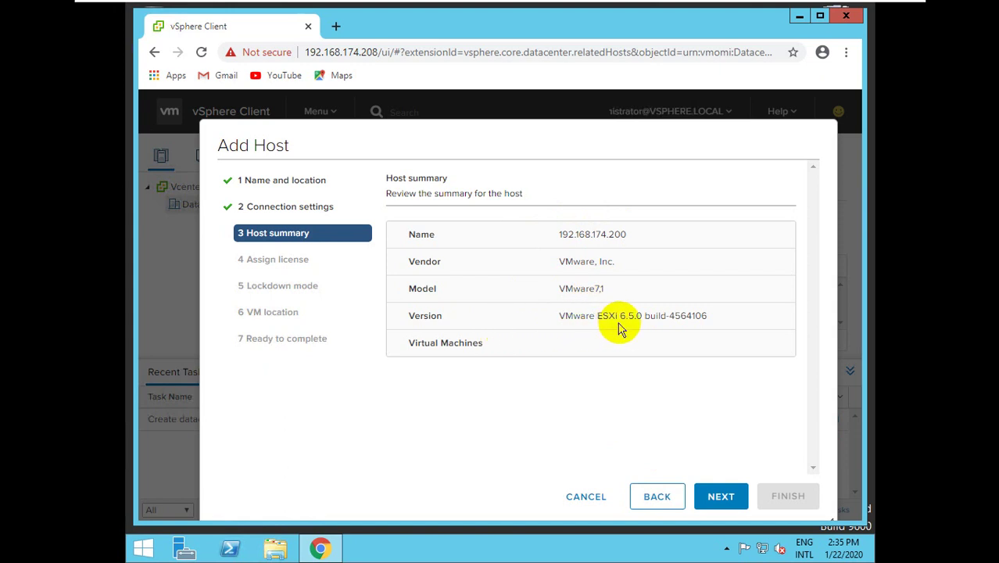
Complete the wizard with evaluation license, lockdown mode Disabled and Datacenter as VM location.
click(720, 498)
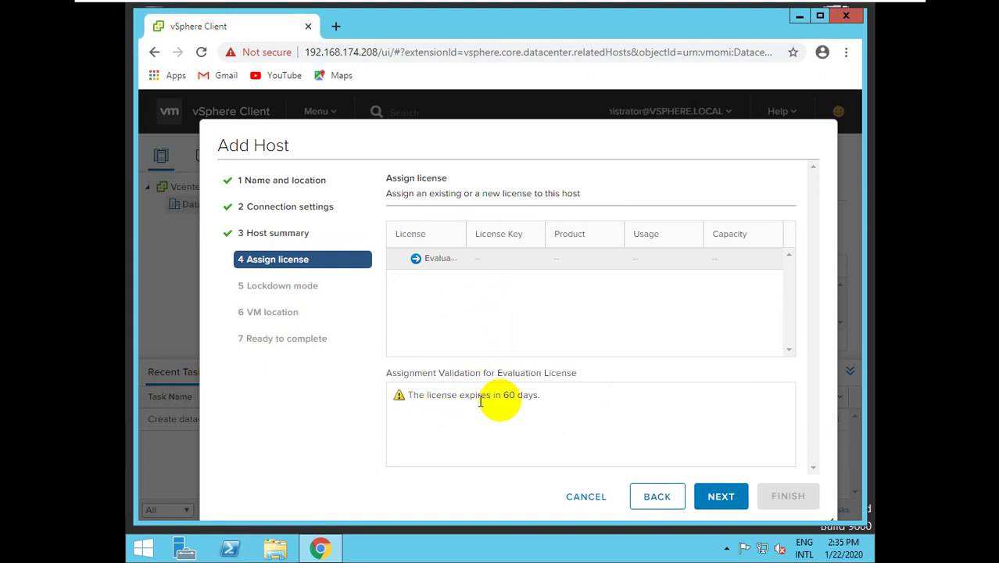
click(716, 499)
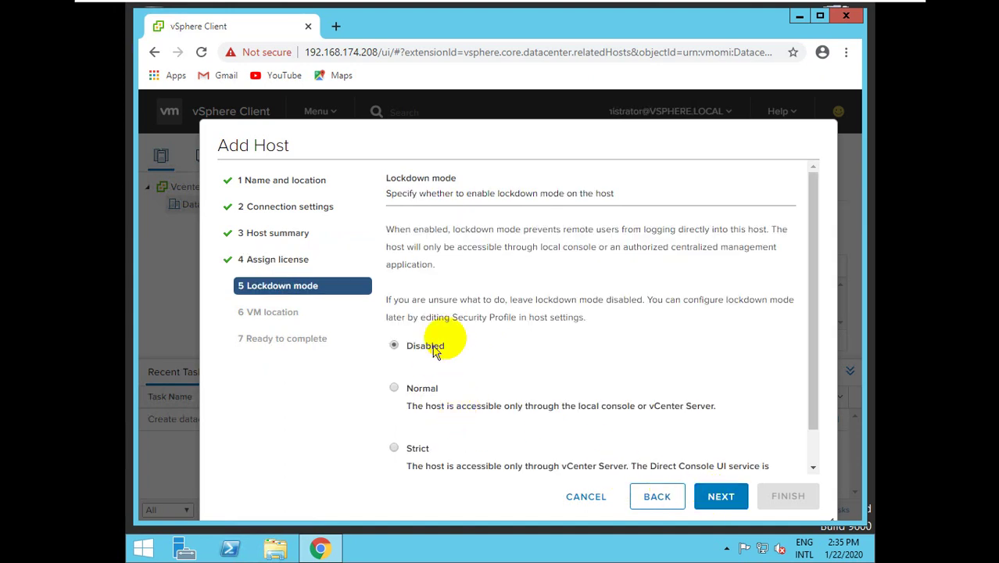
click(721, 500)
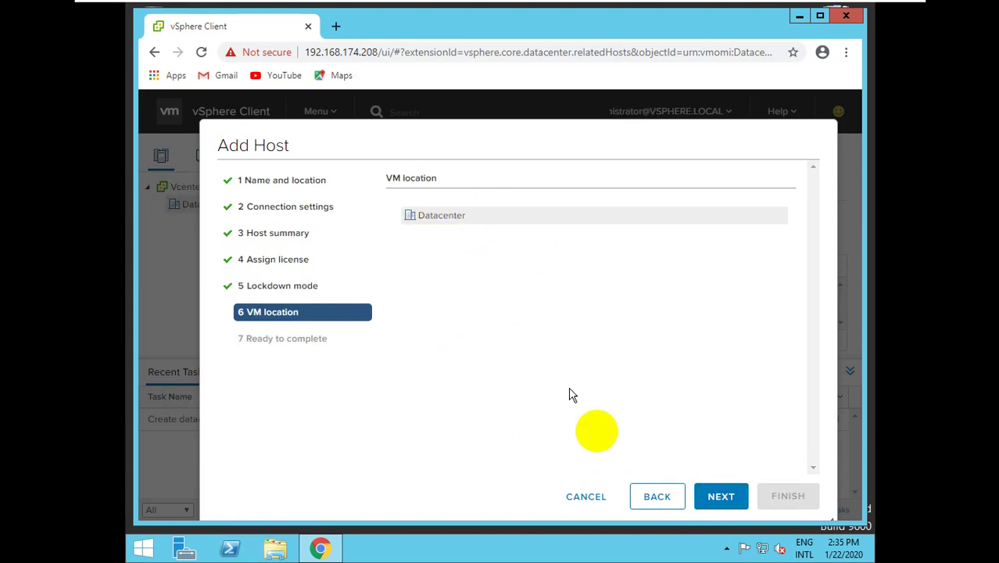
click(708, 496)
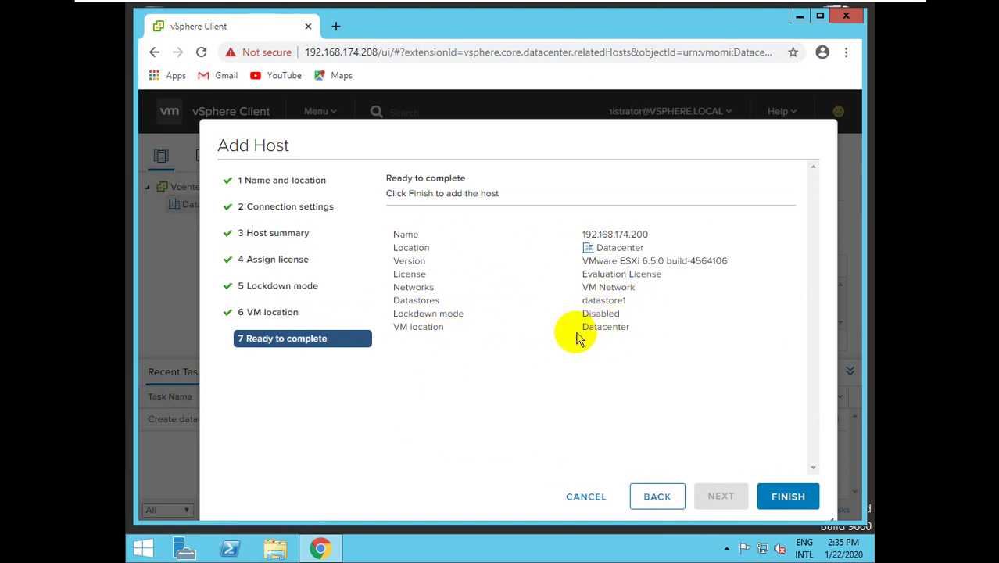
click(790, 500)
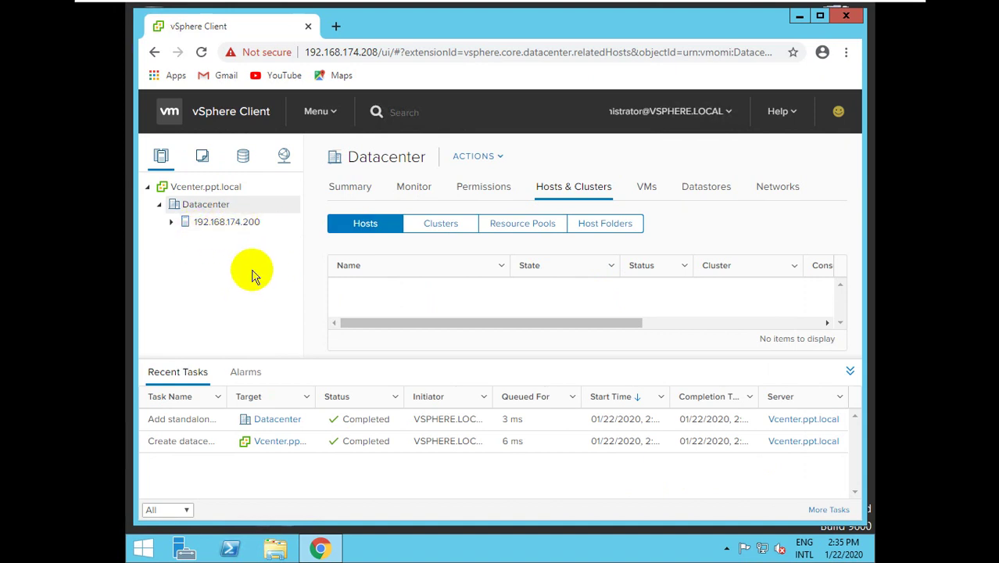
Start adding host 192.168.174.203 to Datacenter, connecting as root with its password.
right_click(205, 208)
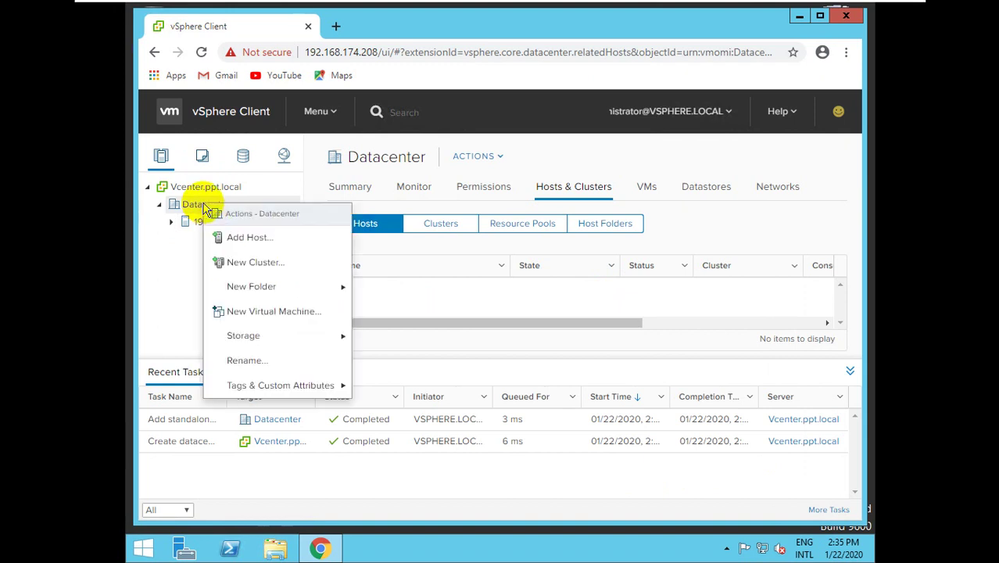
click(239, 238)
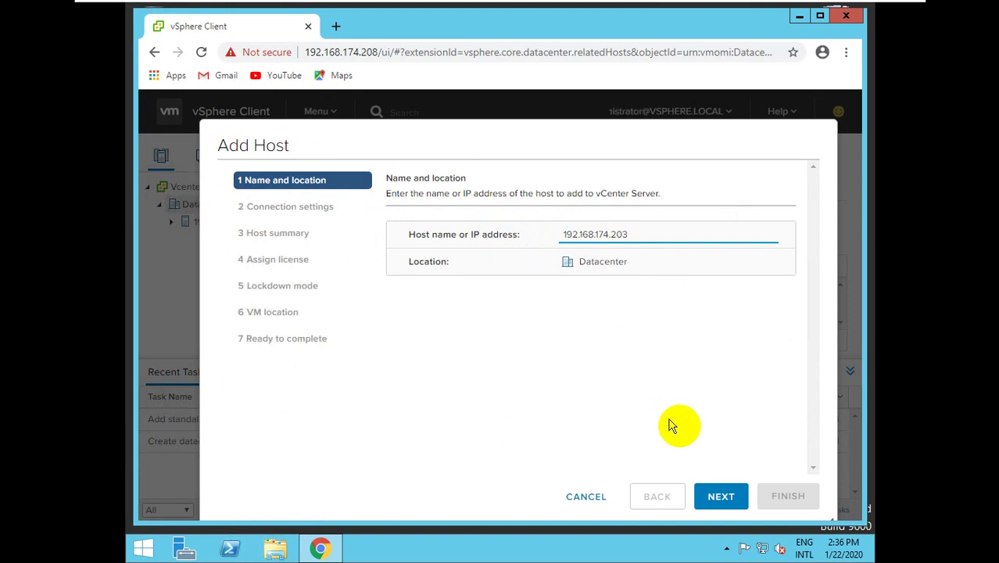
click(721, 498)
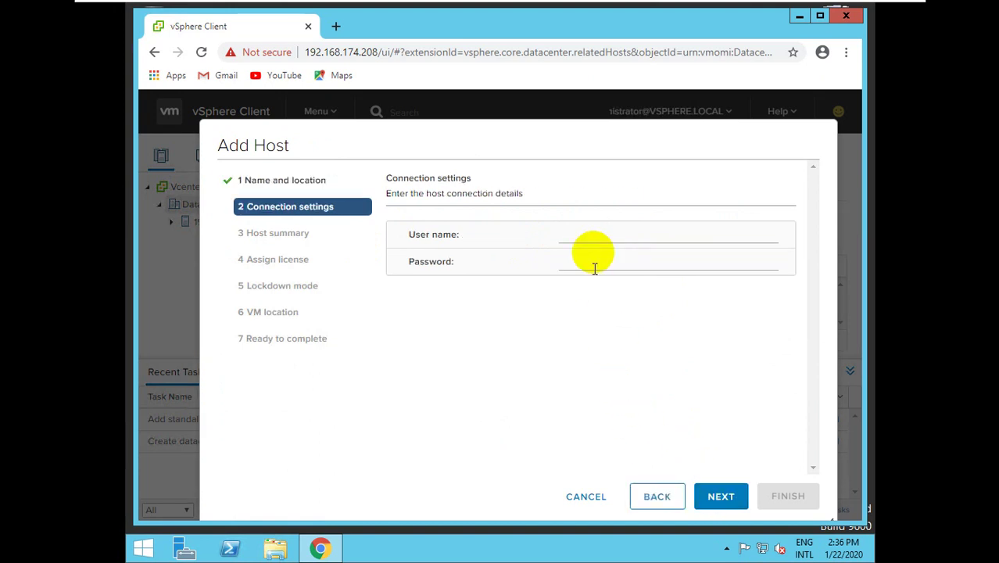
click(593, 233)
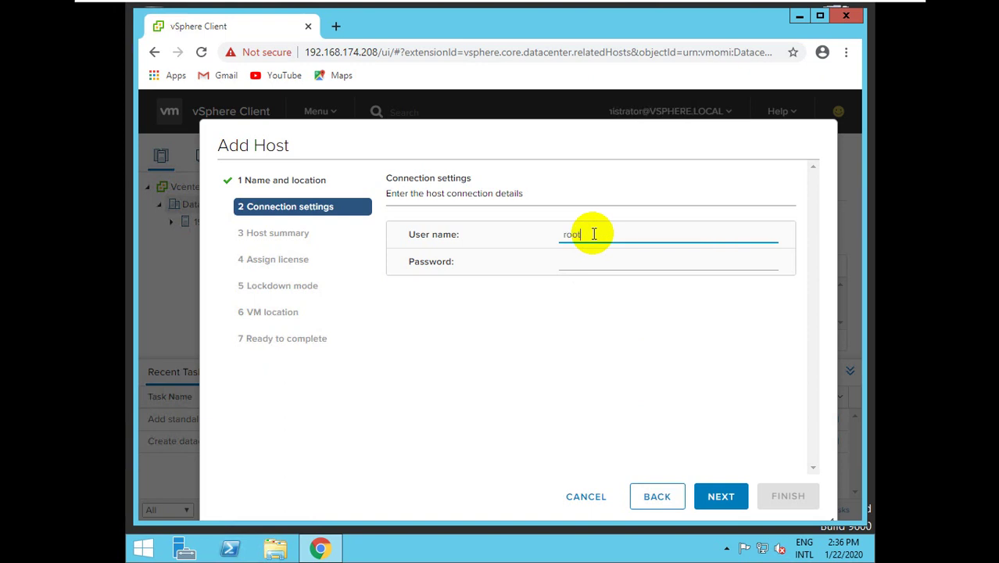
key(Tab)
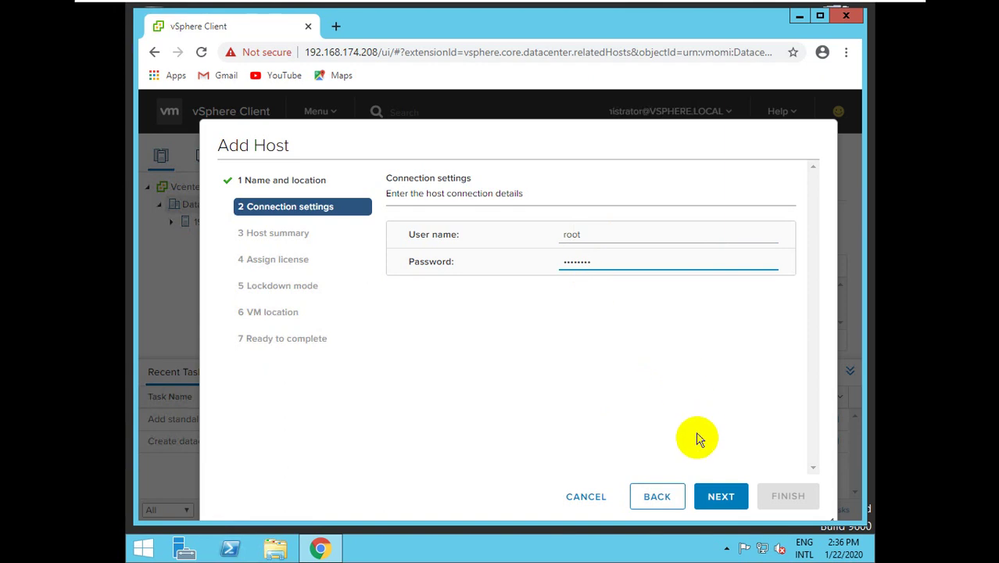
click(719, 497)
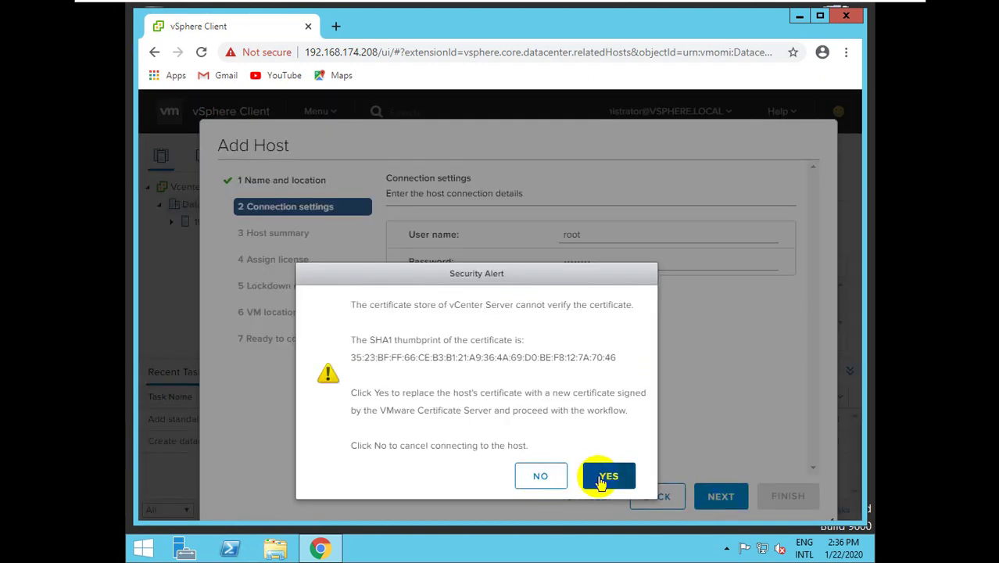
Trust 192.168.174.203's certificate and finish with evaluation license, lockdown Disabled, Datacenter location.
click(606, 476)
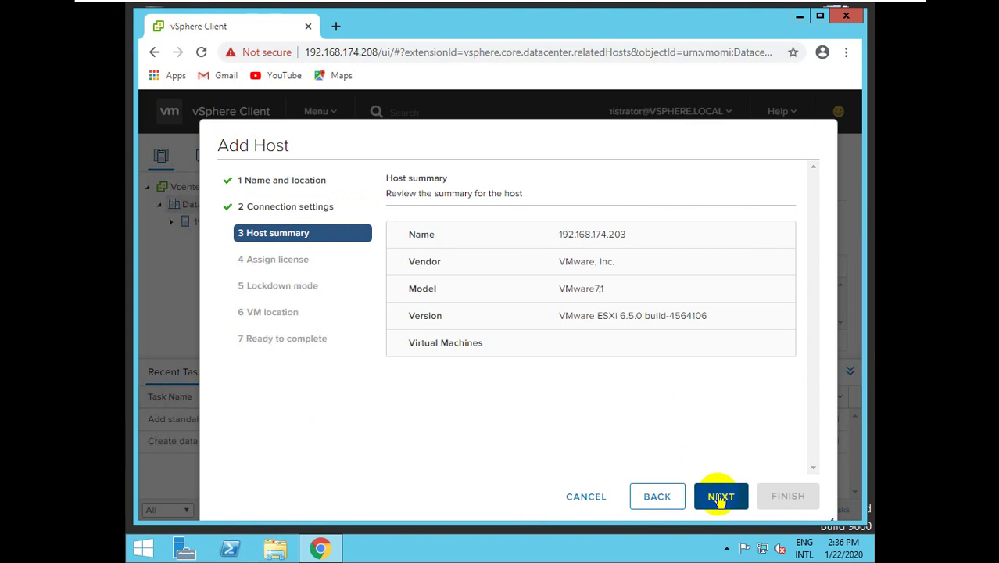
click(720, 499)
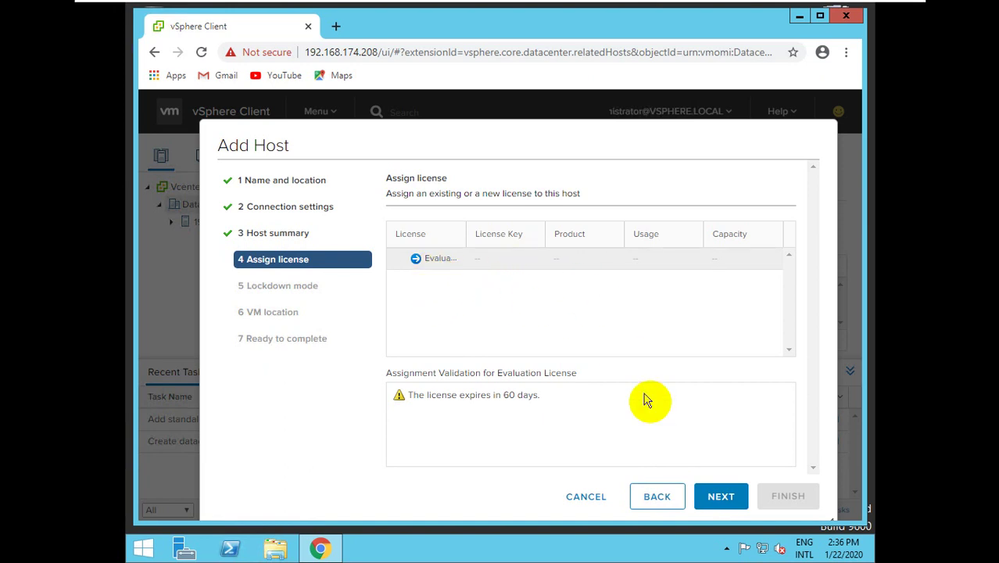
click(713, 497)
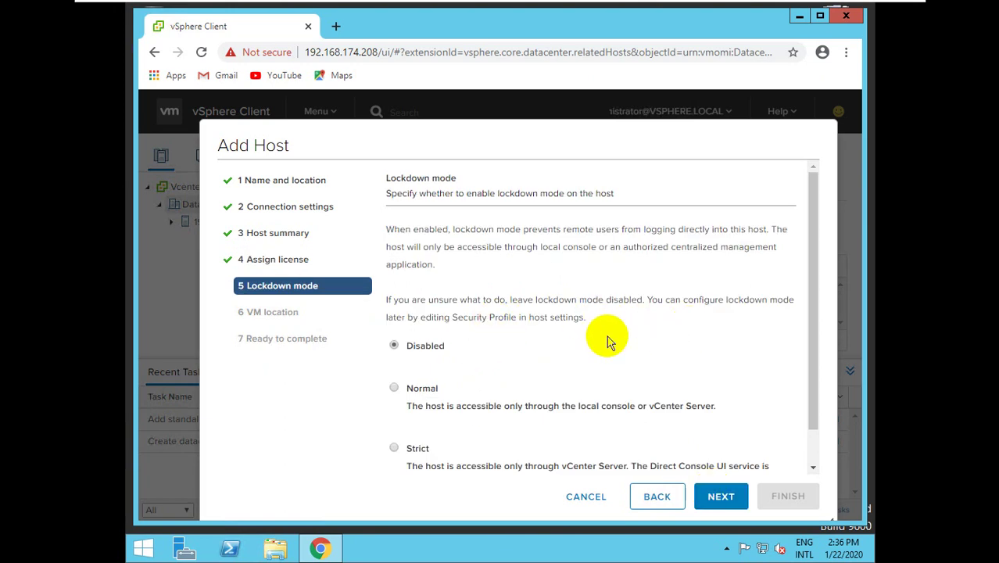
click(708, 497)
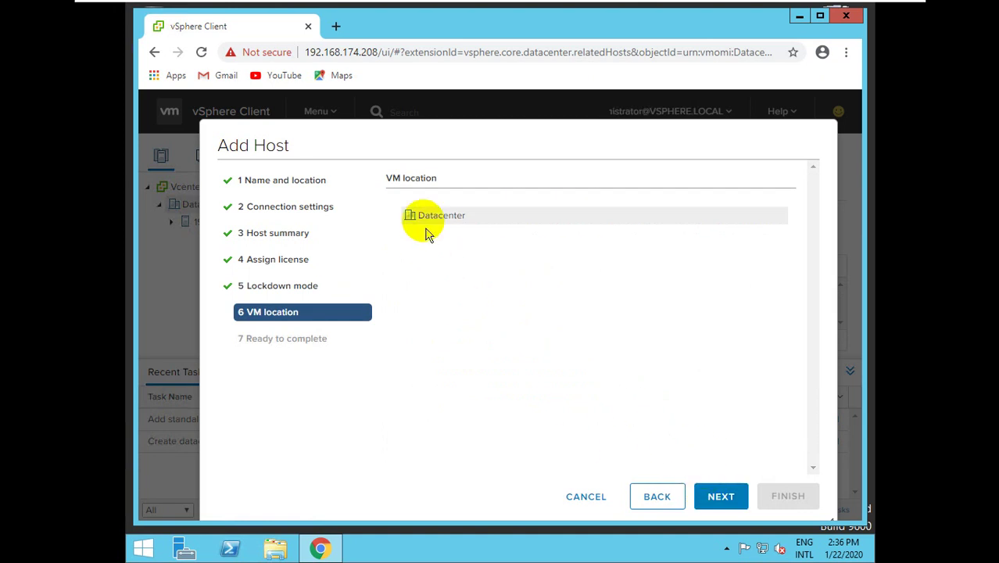
click(710, 509)
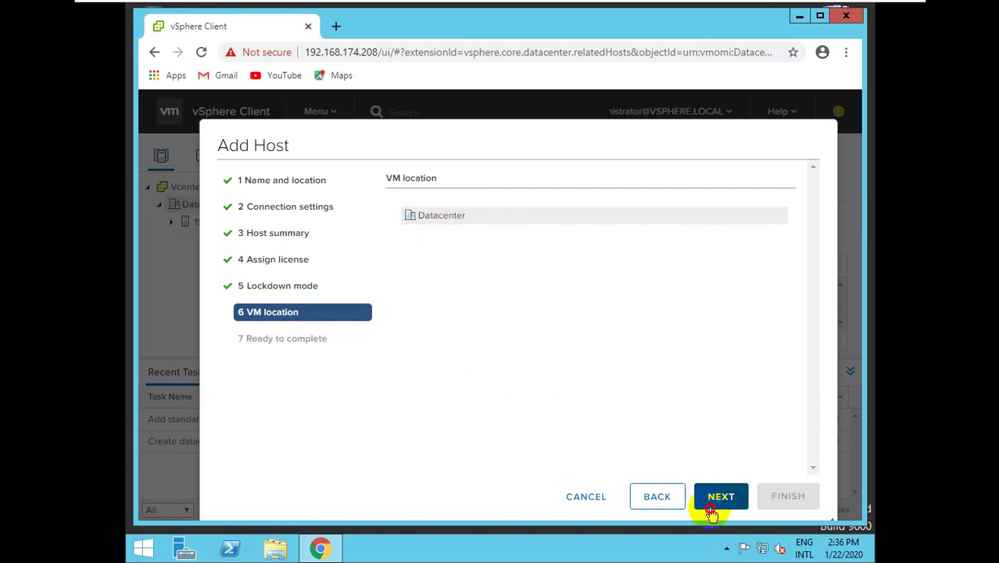
click(780, 495)
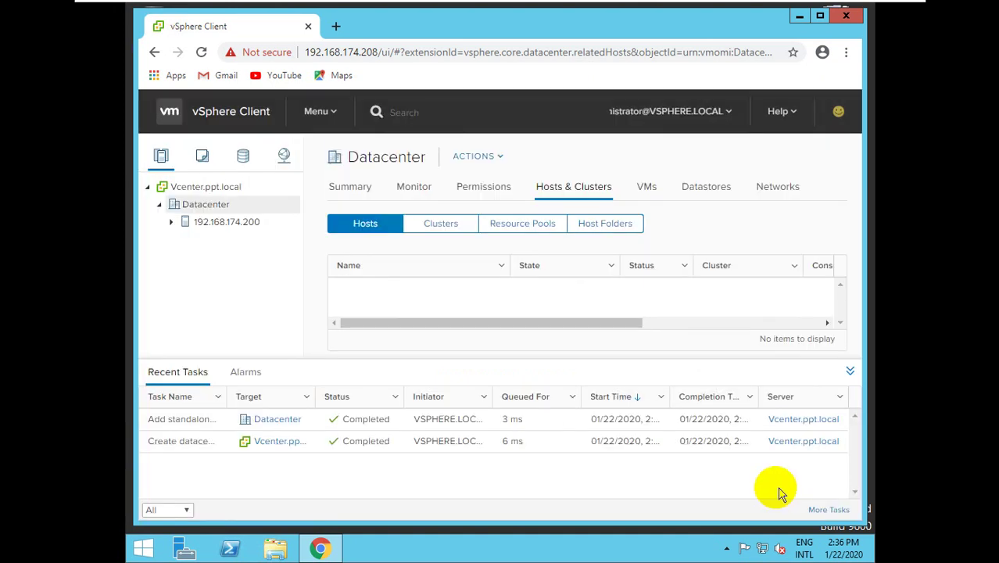